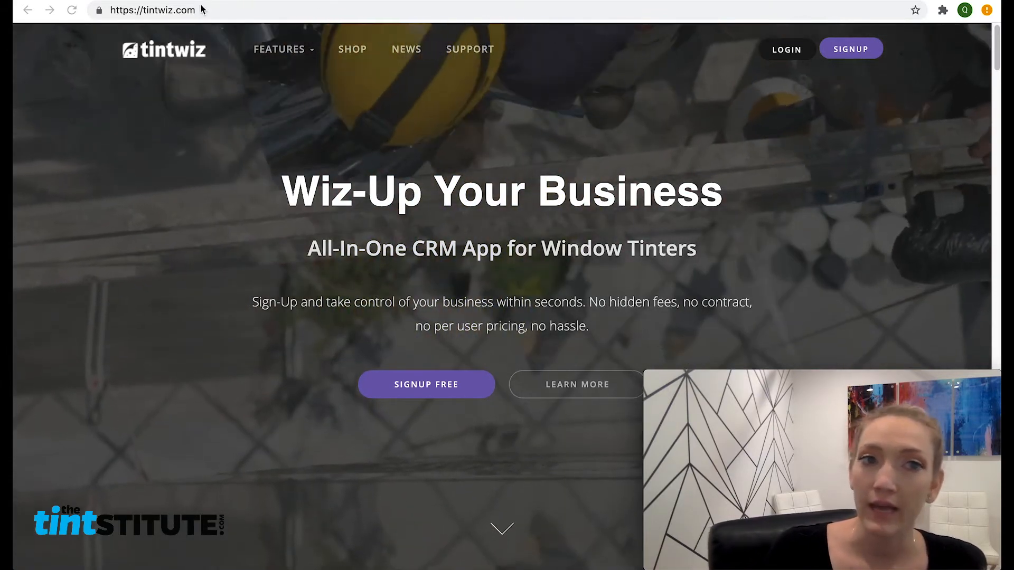
# Step: Go to tintwiz.com and show the FEATURES menu, from Lead Generation to Invoices
pyautogui.click(197, 11)
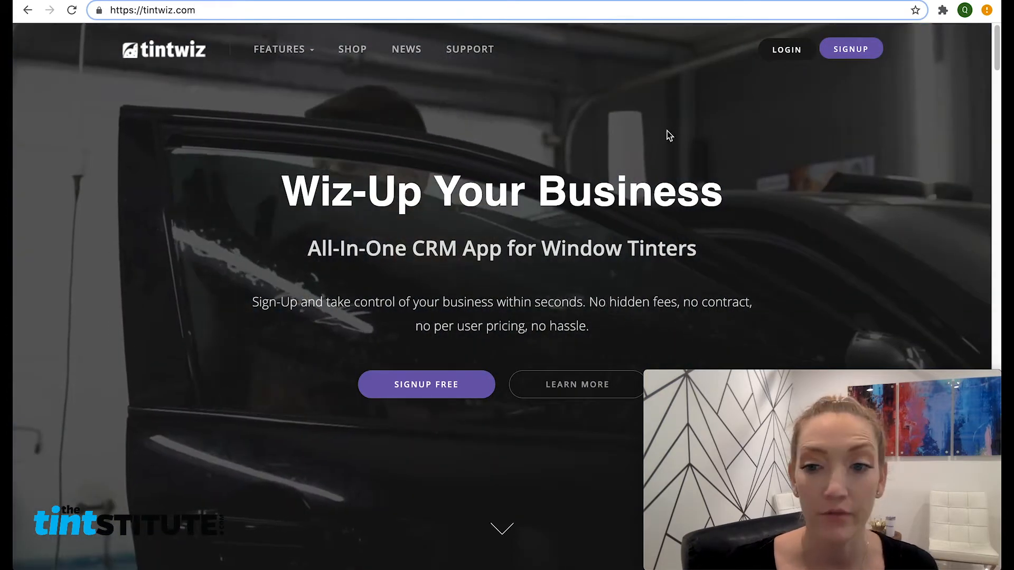
pyautogui.moveTo(274, 54)
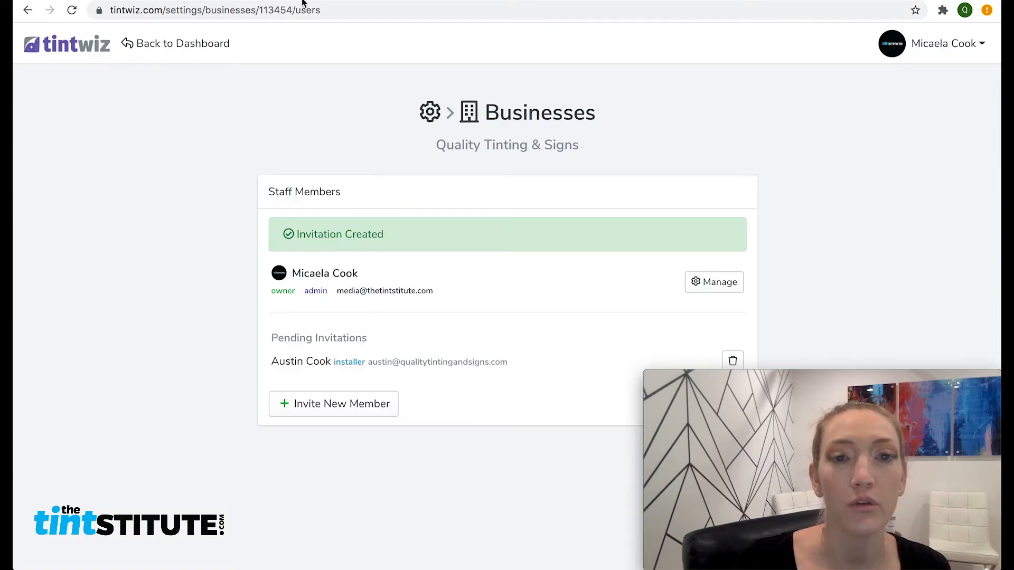
# Step: Leave Businesses settings for the Quality Tinting & Signs dashboard via the tintwiz logo
pyautogui.click(91, 55)
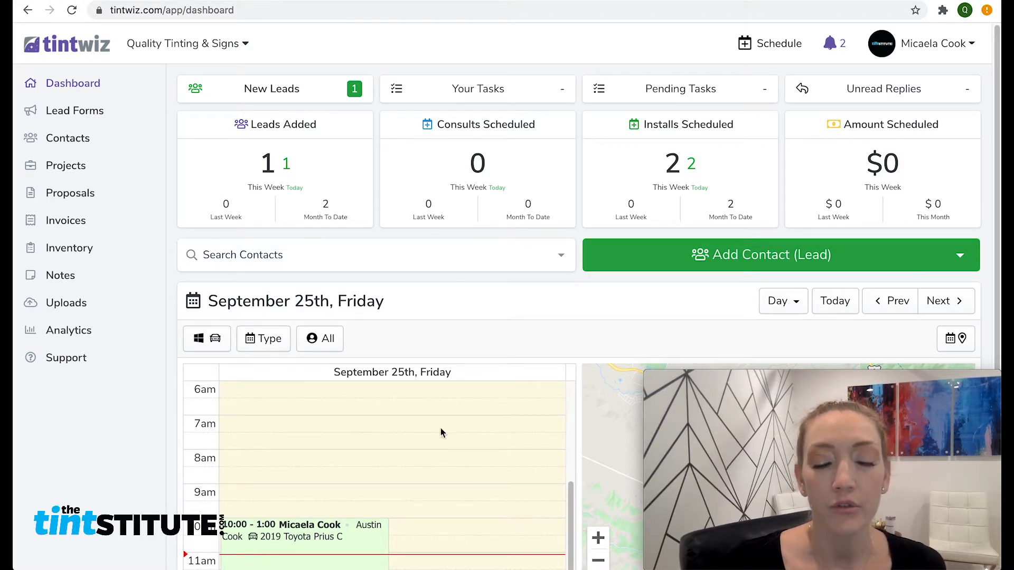
# Step: Scroll down the dashboard to show the 5am–4pm day calendar and the map
pyautogui.scroll(2, 436, 424)
pyautogui.scroll(-2, 507, 339)
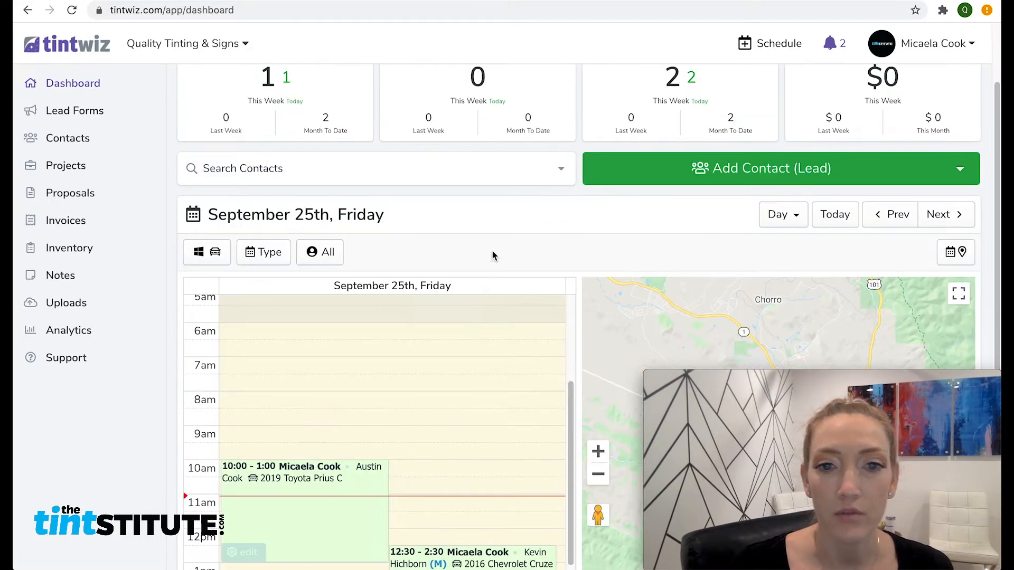
pyautogui.scroll(-3, 488, 248)
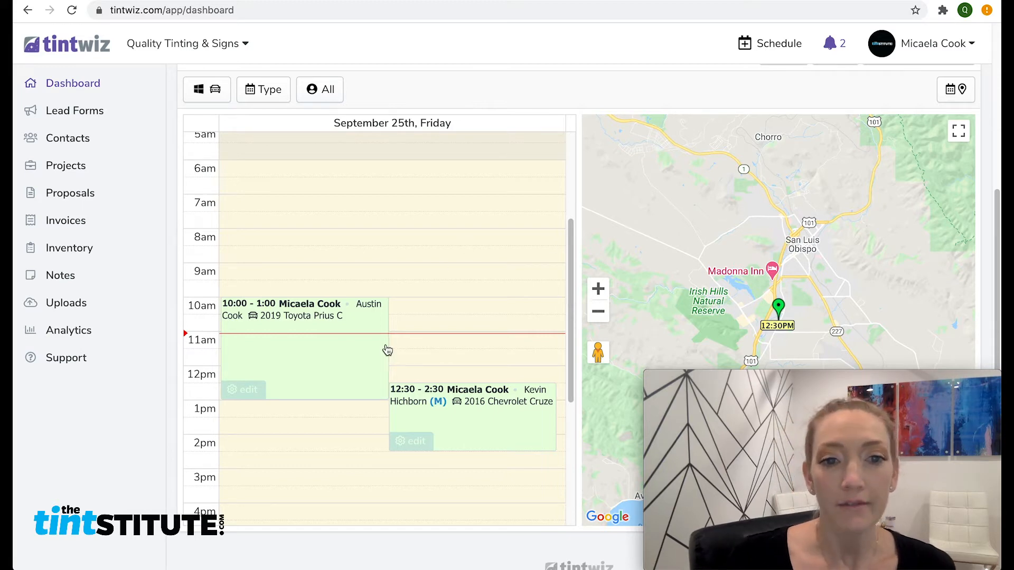
pyautogui.click(464, 419)
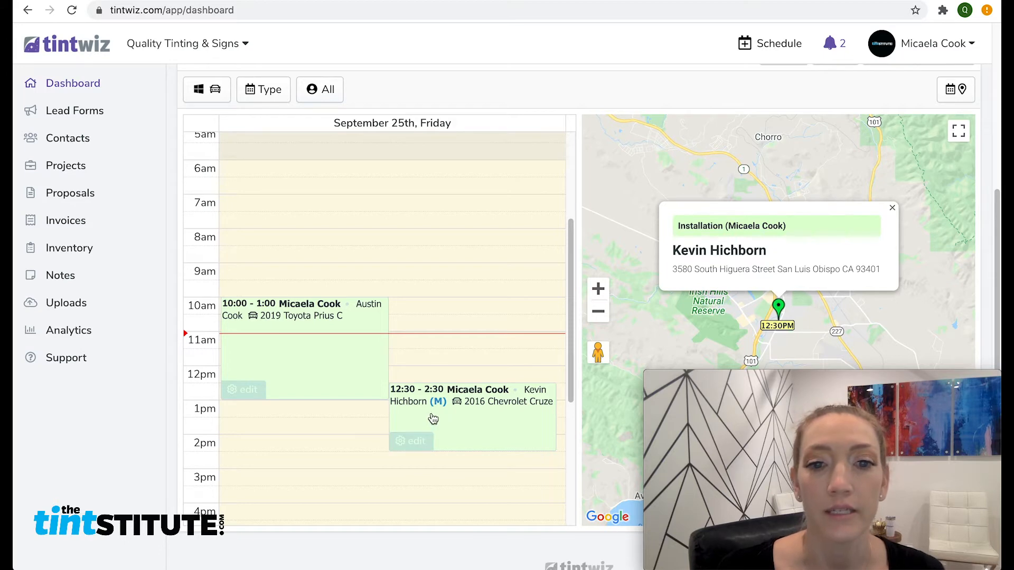
pyautogui.click(324, 96)
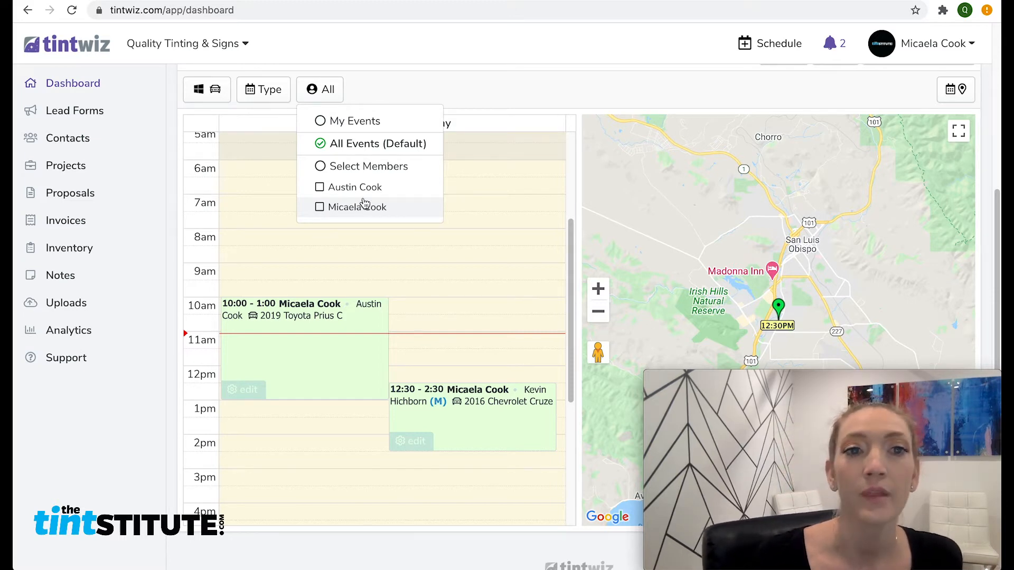
pyautogui.click(339, 90)
pyautogui.click(267, 98)
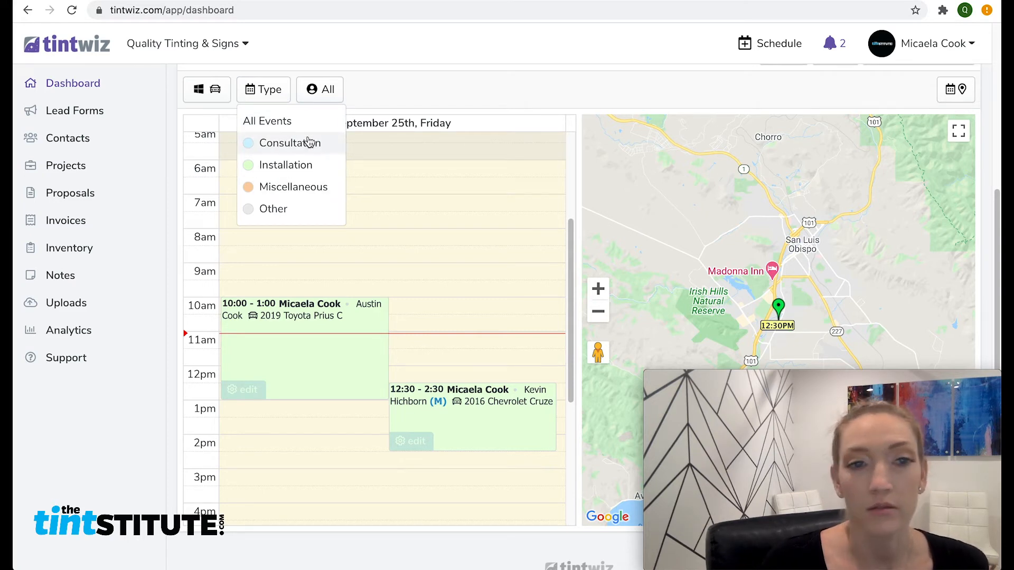
pyautogui.click(386, 102)
pyautogui.click(210, 102)
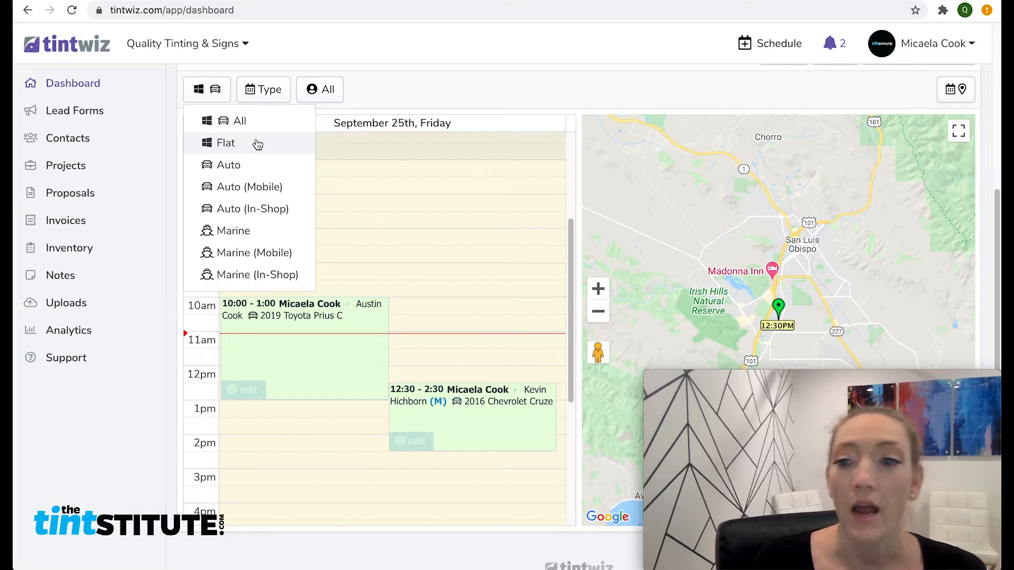
pyautogui.click(463, 89)
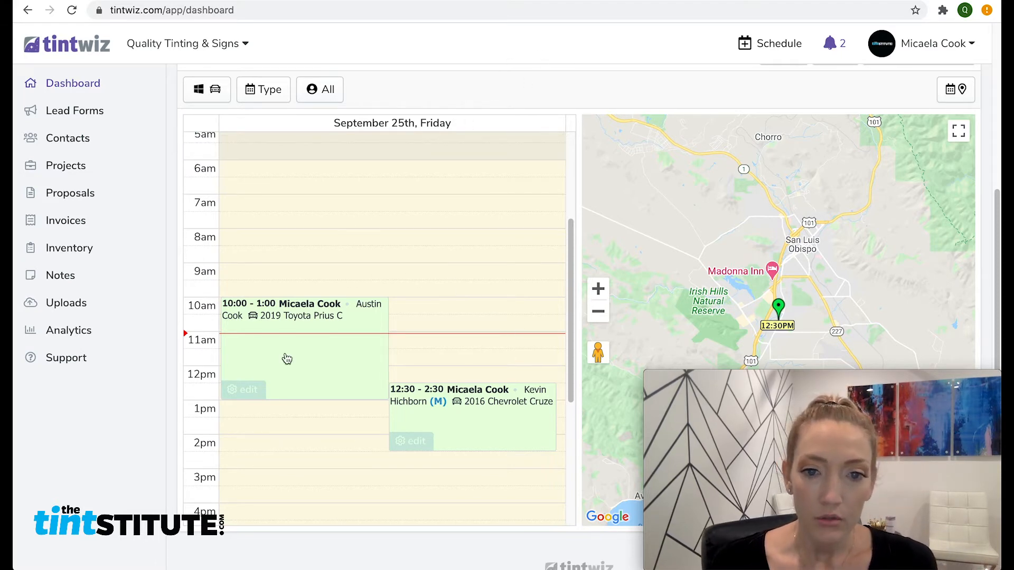
pyautogui.click(483, 413)
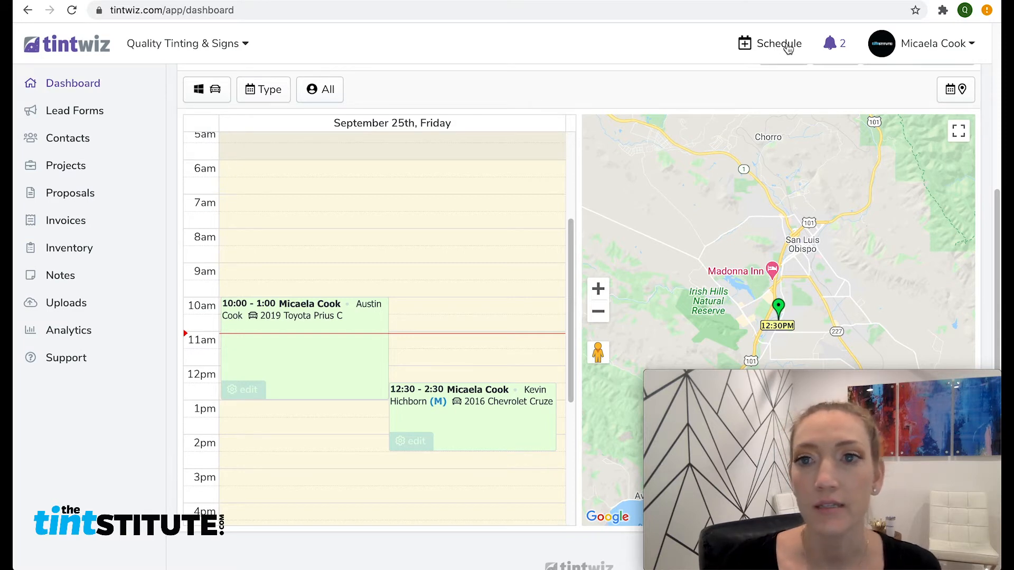
# Step: Start a new 8:00–10:00 appointment for 09/25/2020 and choose Create New Project
pyautogui.click(788, 47)
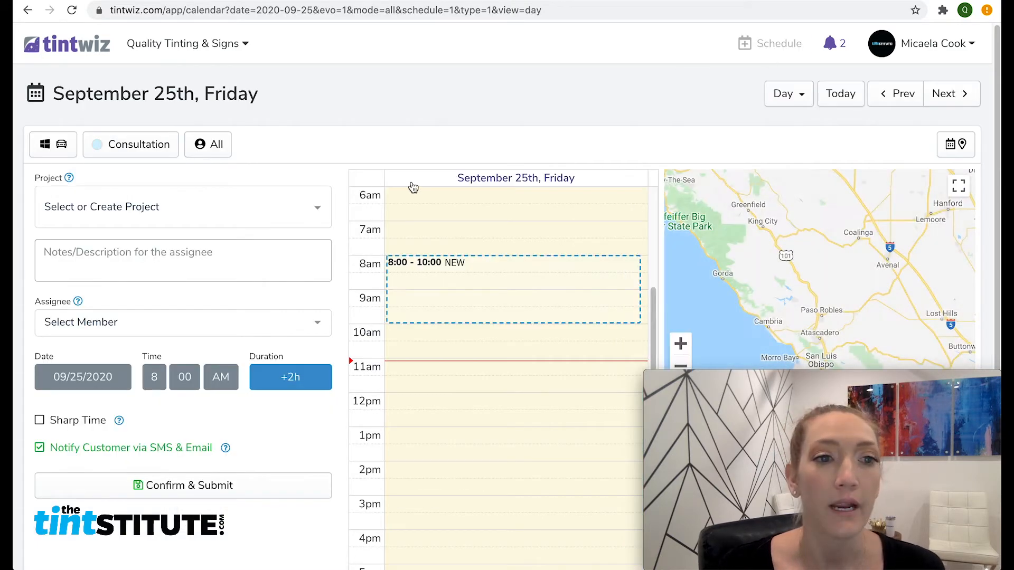
pyautogui.click(278, 212)
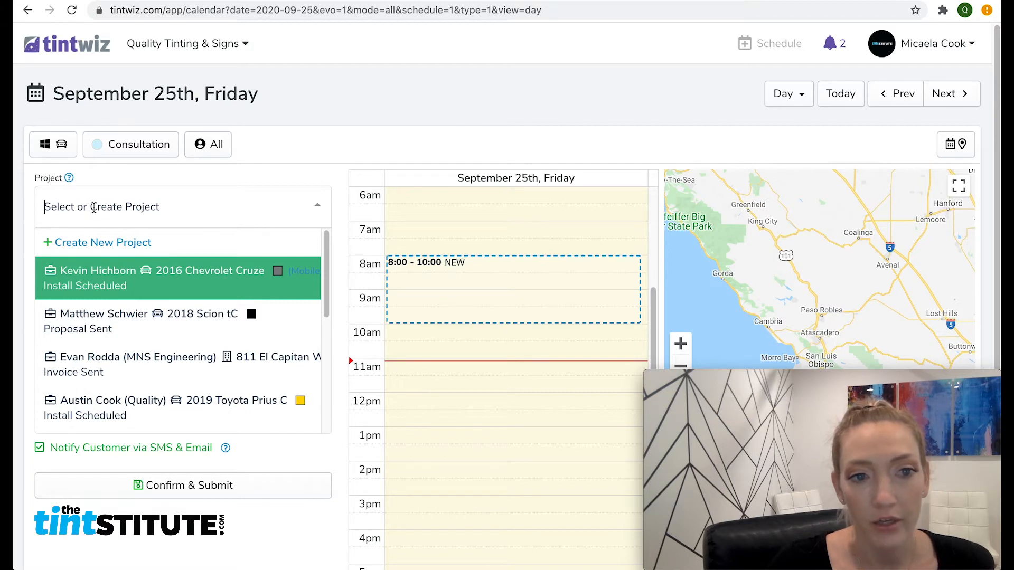
pyautogui.write('matt')
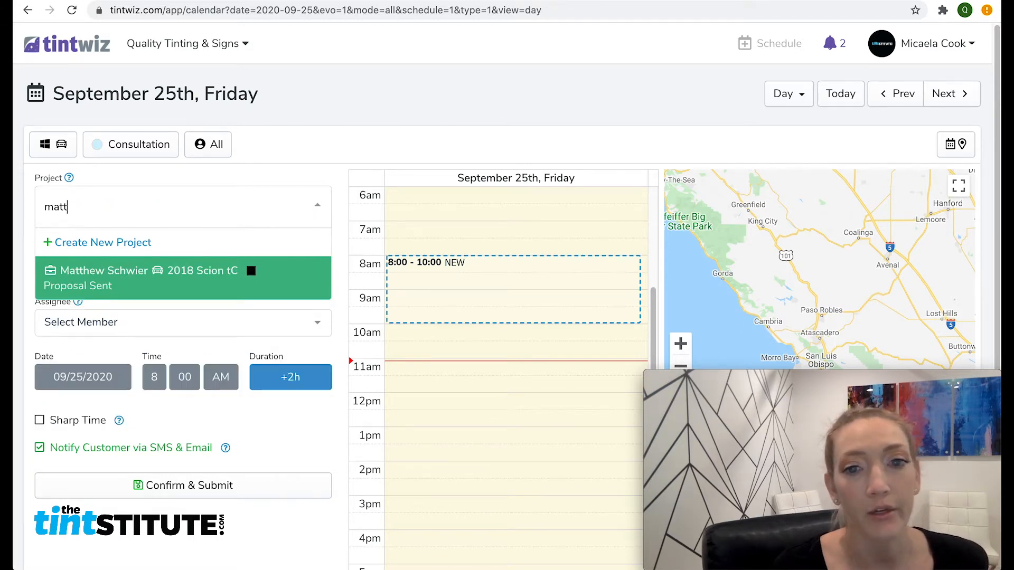
pyautogui.moveTo(115, 206); pyautogui.dragTo(18, 196)
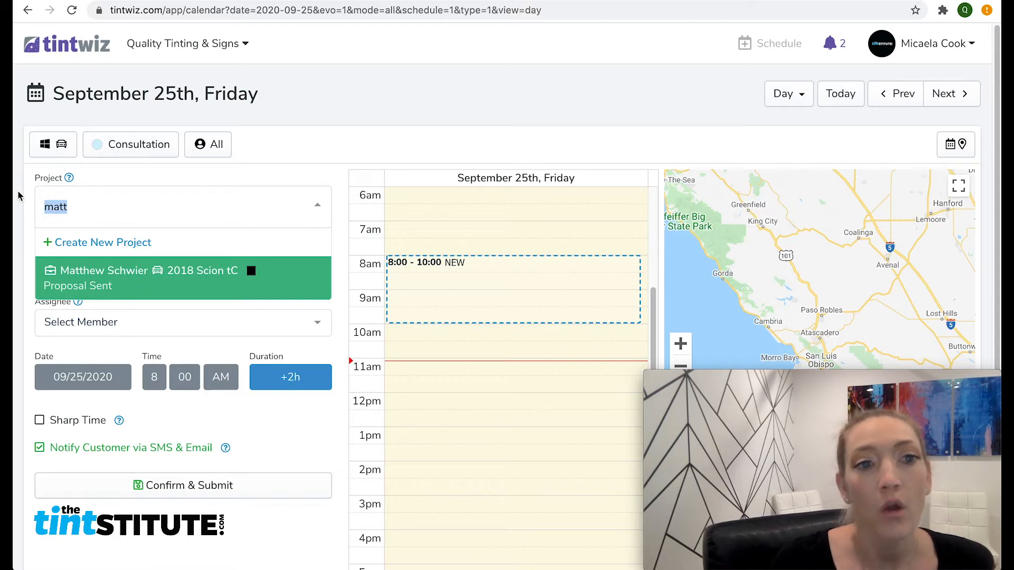
pyautogui.press('BackSpace')
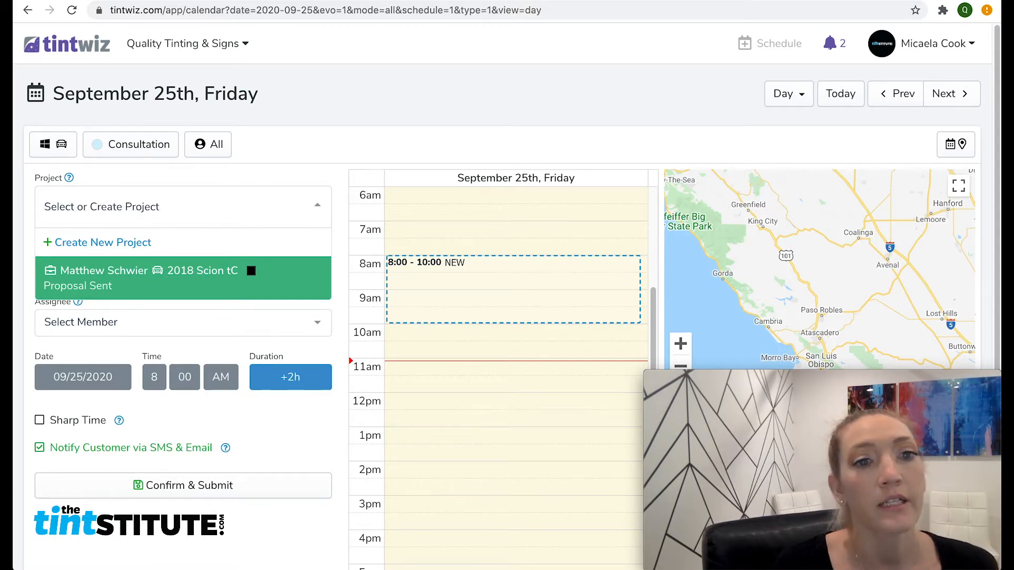
pyautogui.click(123, 248)
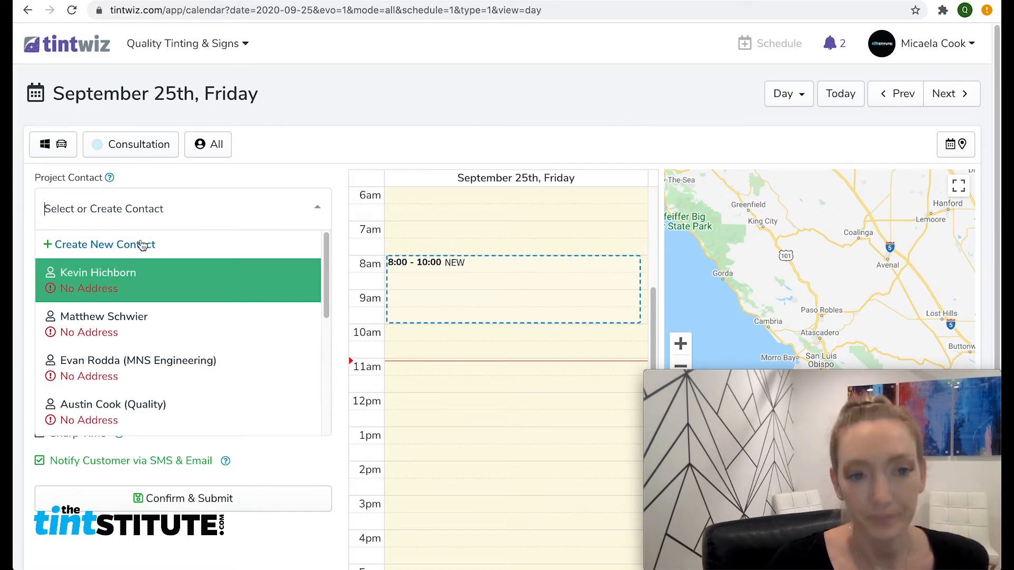
# Step: Start a new contact and enter the customer's full name and mobile number
pyautogui.click(140, 246)
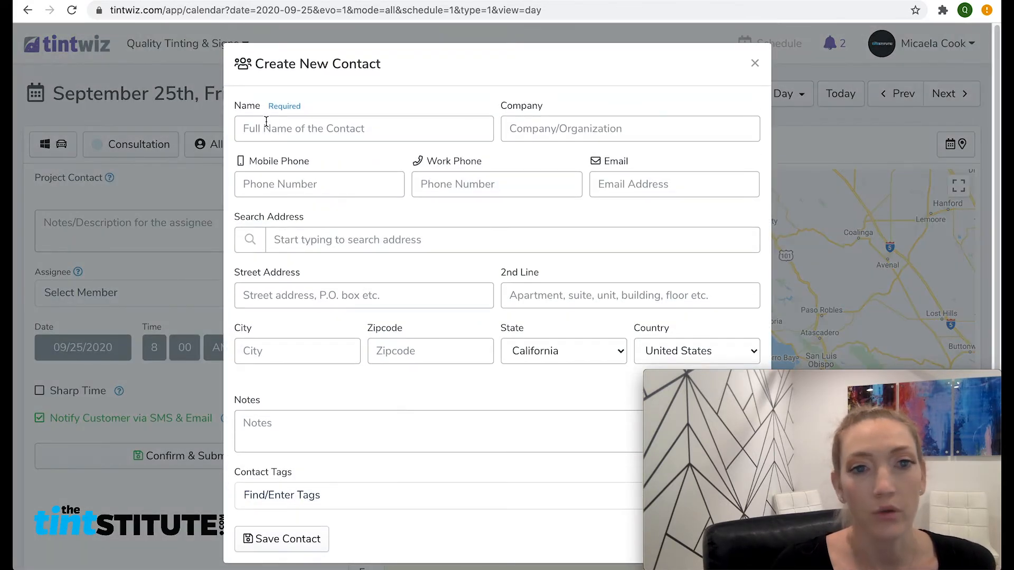
pyautogui.click(267, 129)
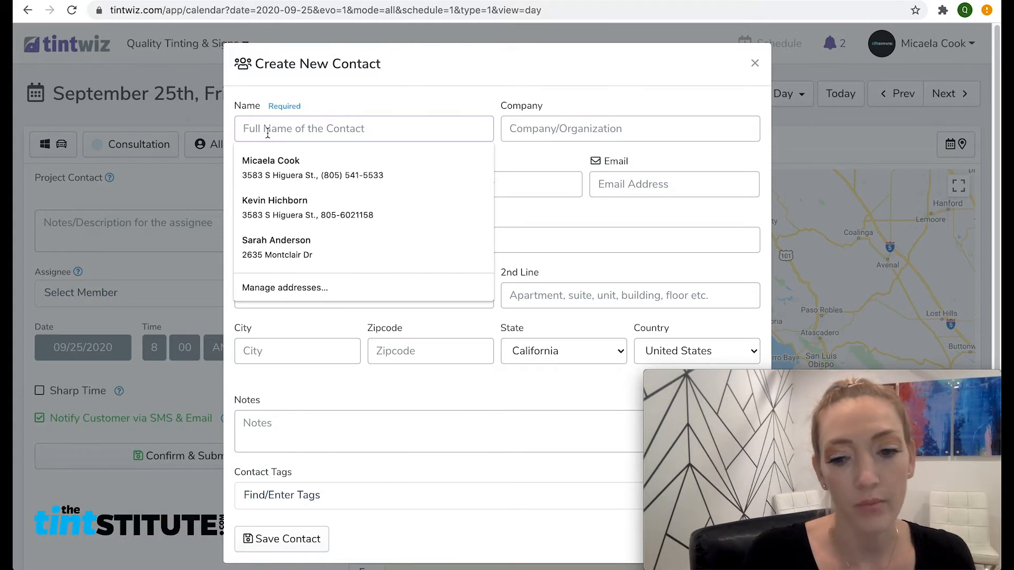
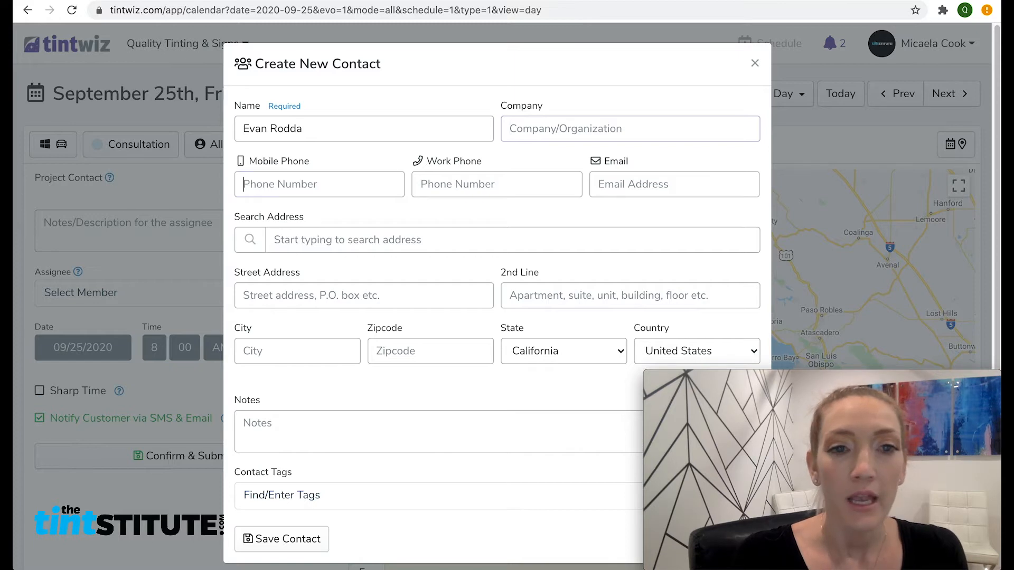
pyautogui.press('Tab')
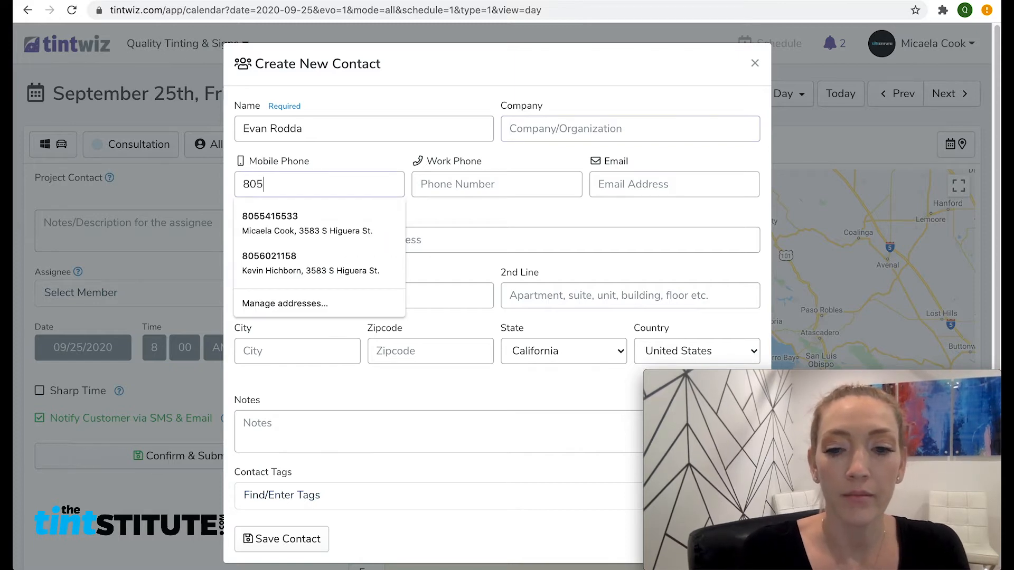
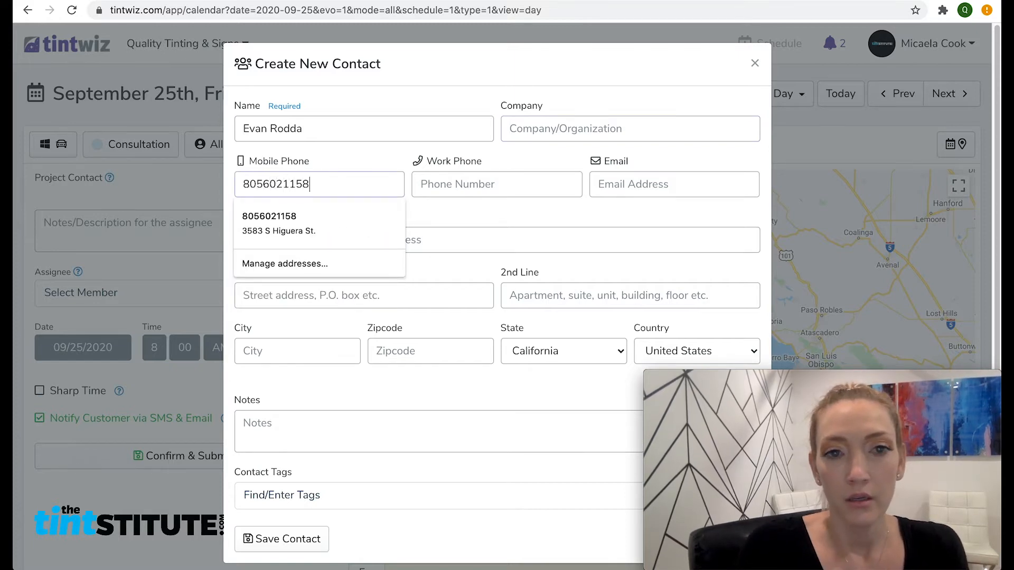
# Step: Fill the contact's e-mail from the autofill suggestion, which completes address, city and zip
pyautogui.press('Tab')
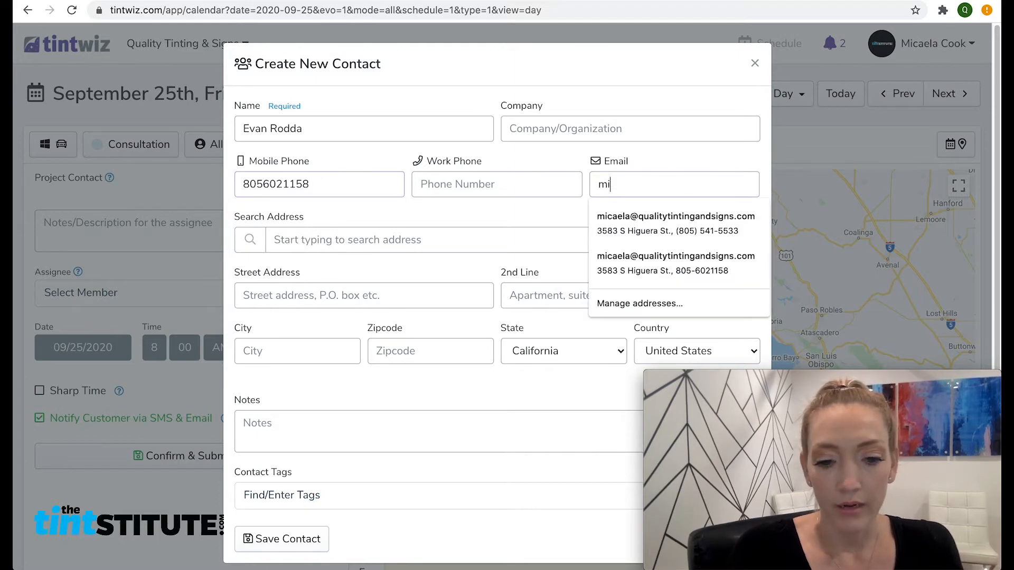
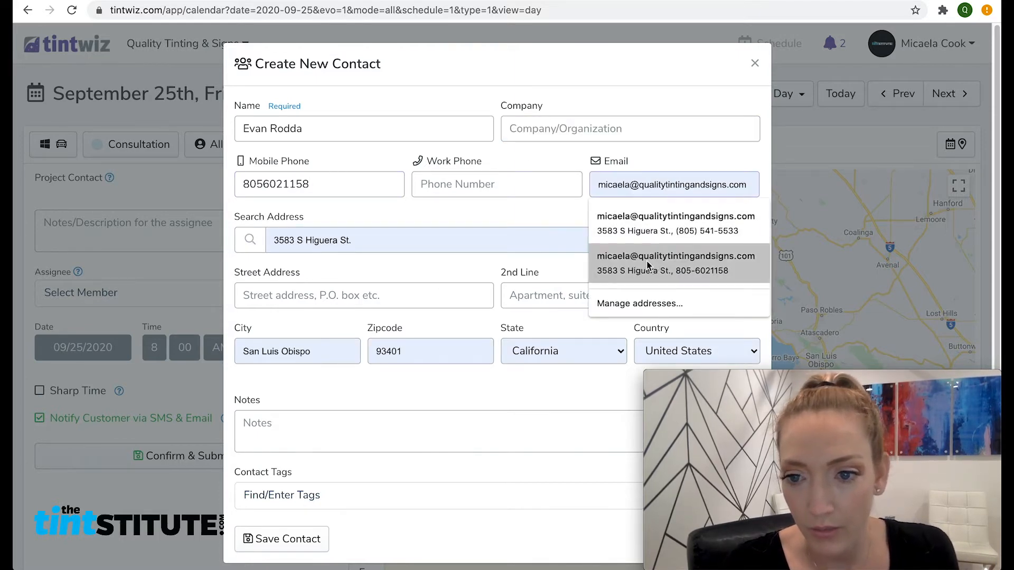
pyautogui.click(648, 264)
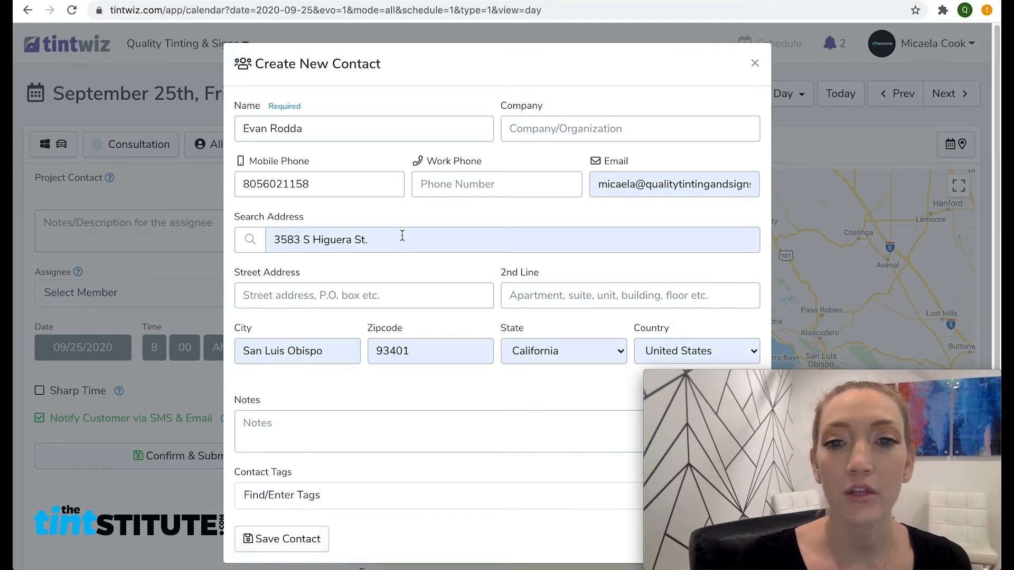
pyautogui.scroll(-1, 402, 236)
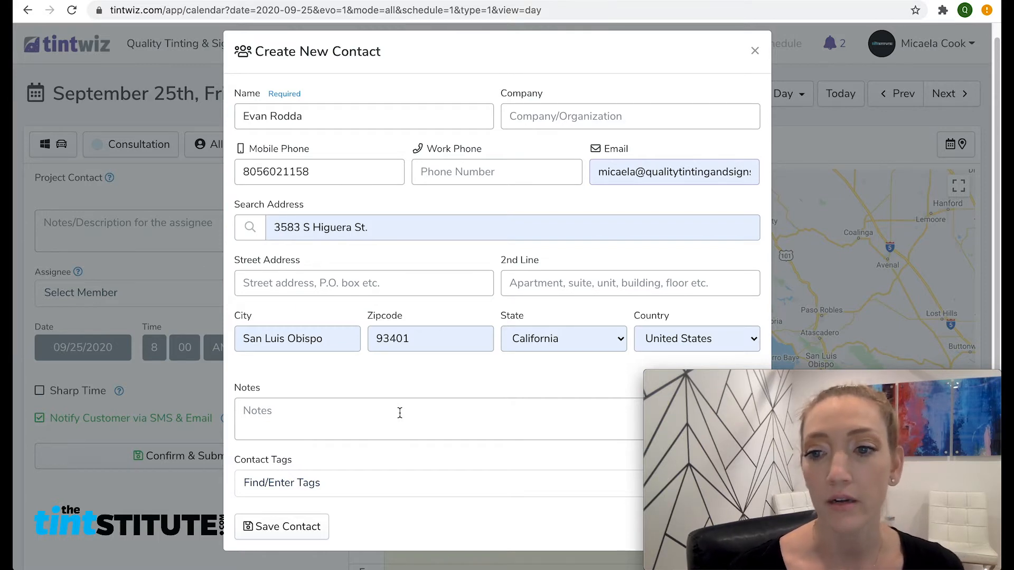
# Step: Save the contact, then set project type Automotive and car make BMW
pyautogui.click(280, 528)
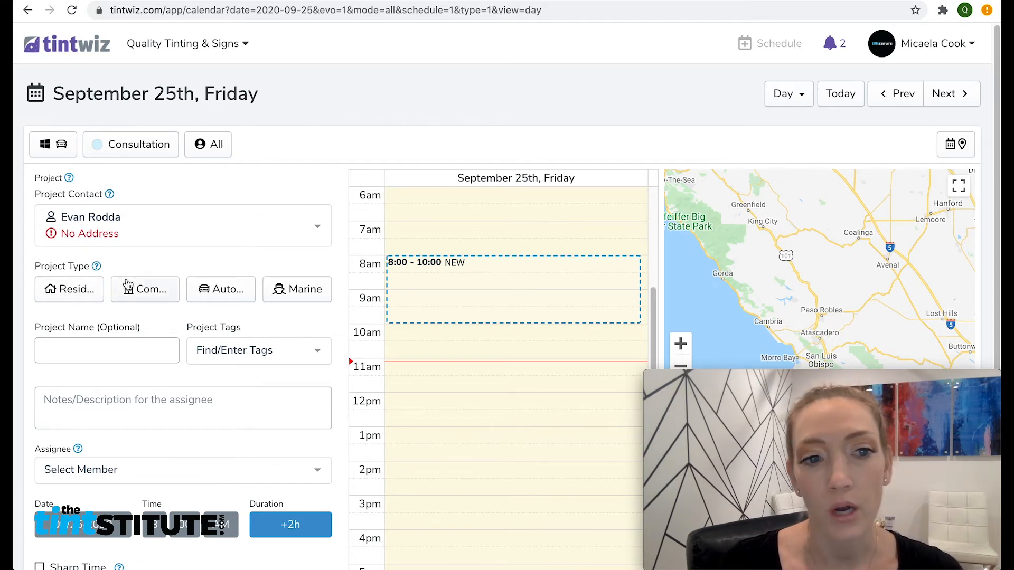
pyautogui.click(234, 294)
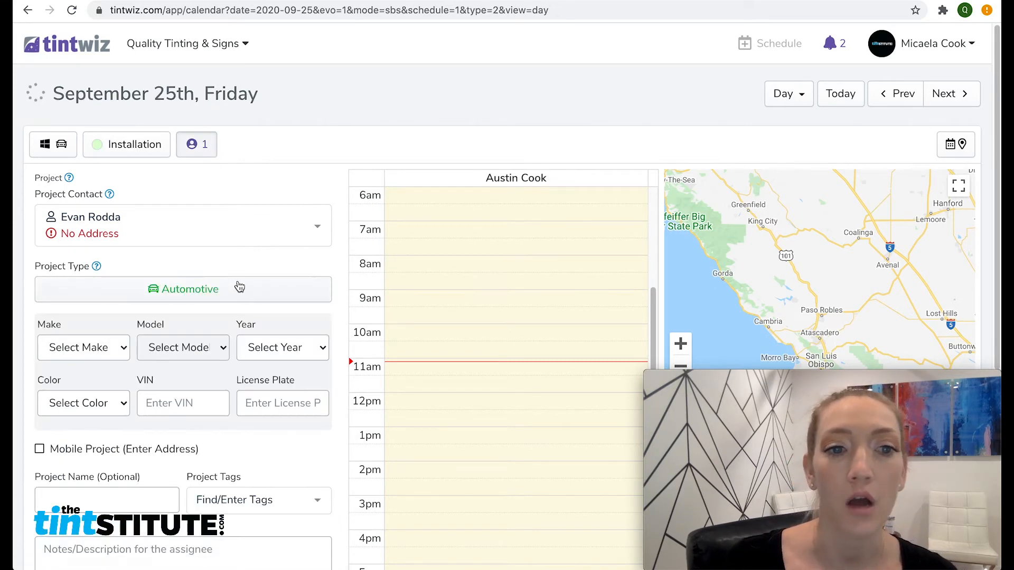
pyautogui.click(104, 350)
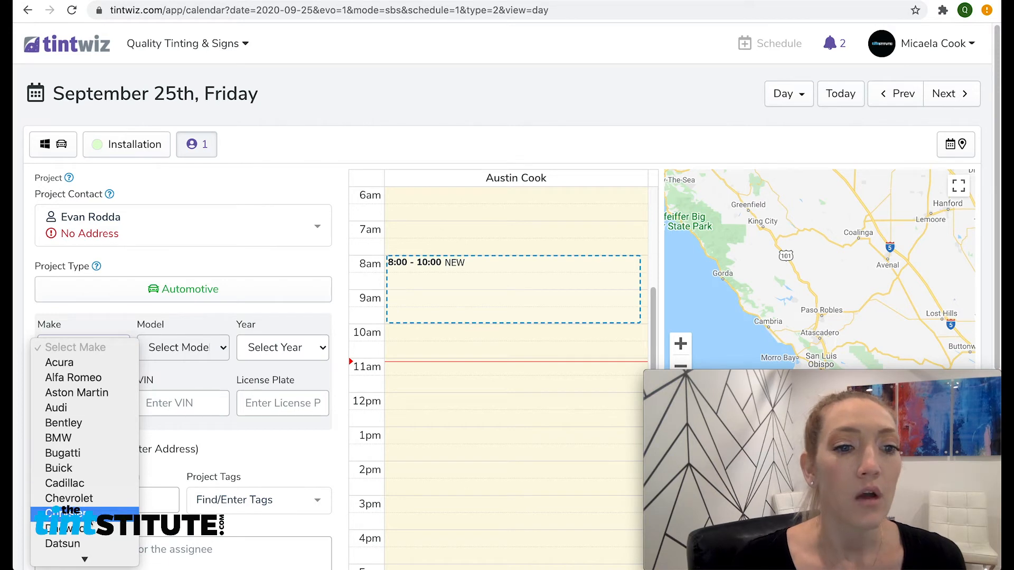
pyautogui.click(79, 441)
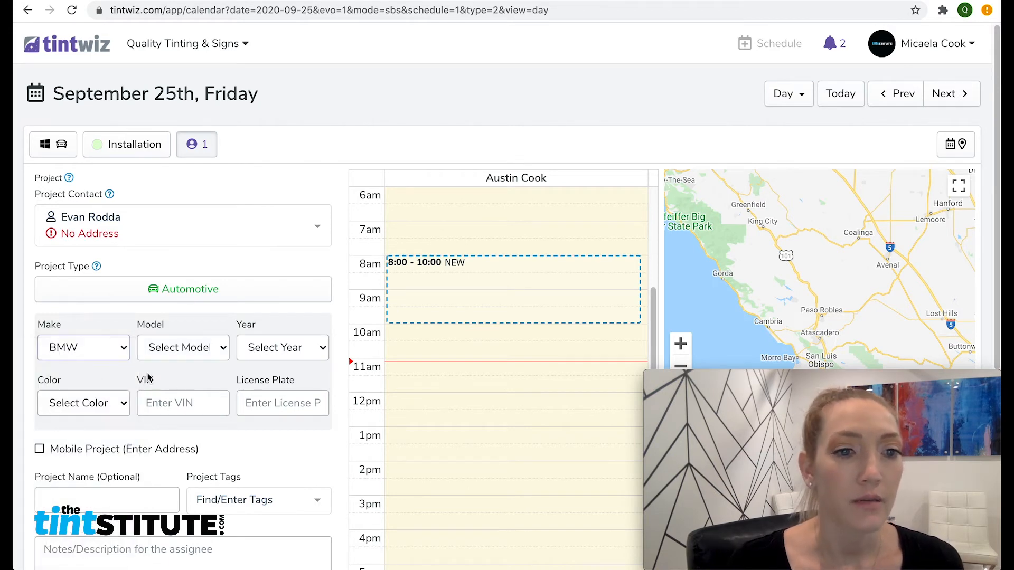
# Step: Set the vehicle model to 320, year 2019 and colour Blue
pyautogui.click(173, 347)
pyautogui.scroll(-5, 217, 433)
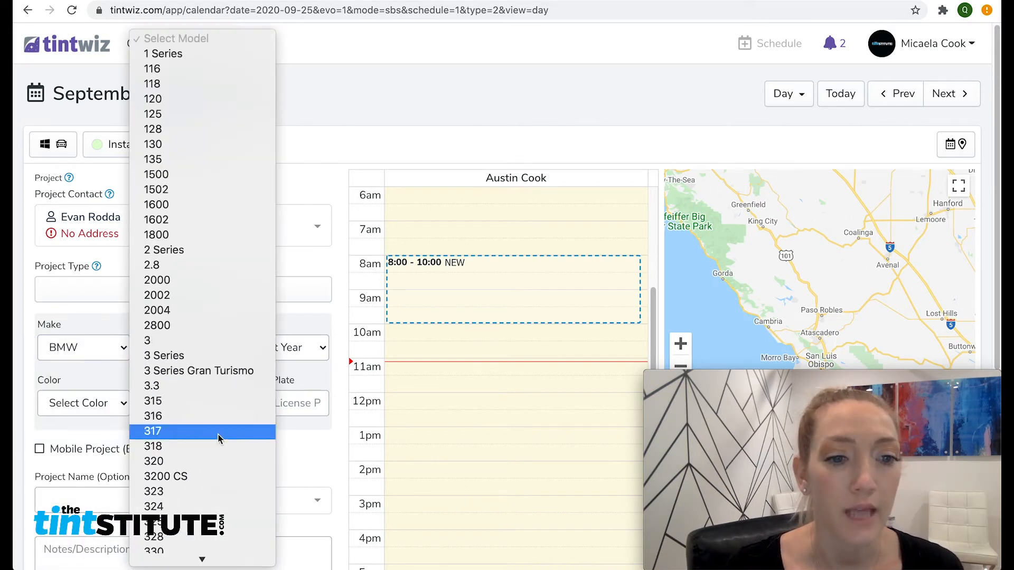
pyautogui.click(215, 459)
pyautogui.click(287, 350)
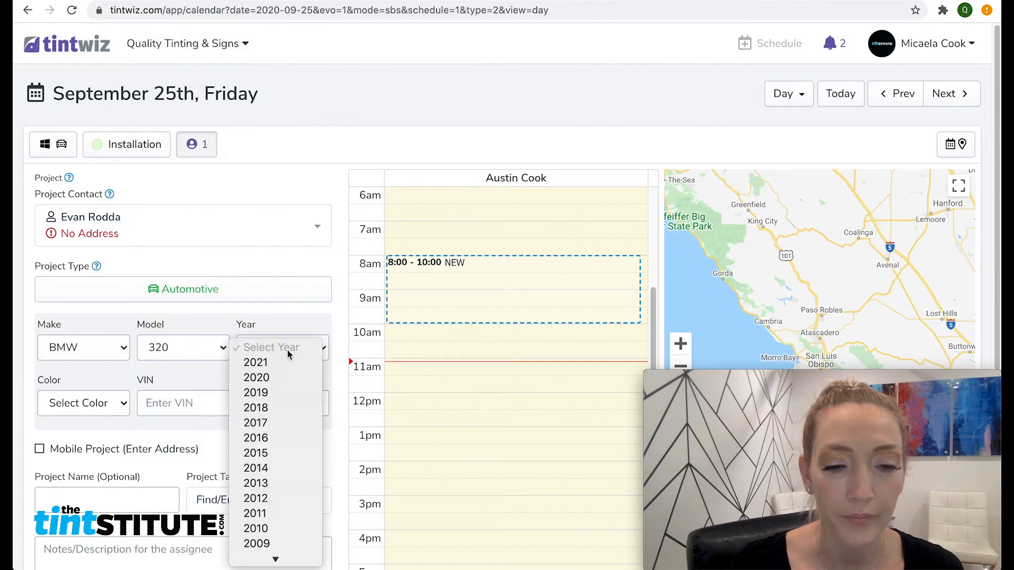
pyautogui.click(299, 396)
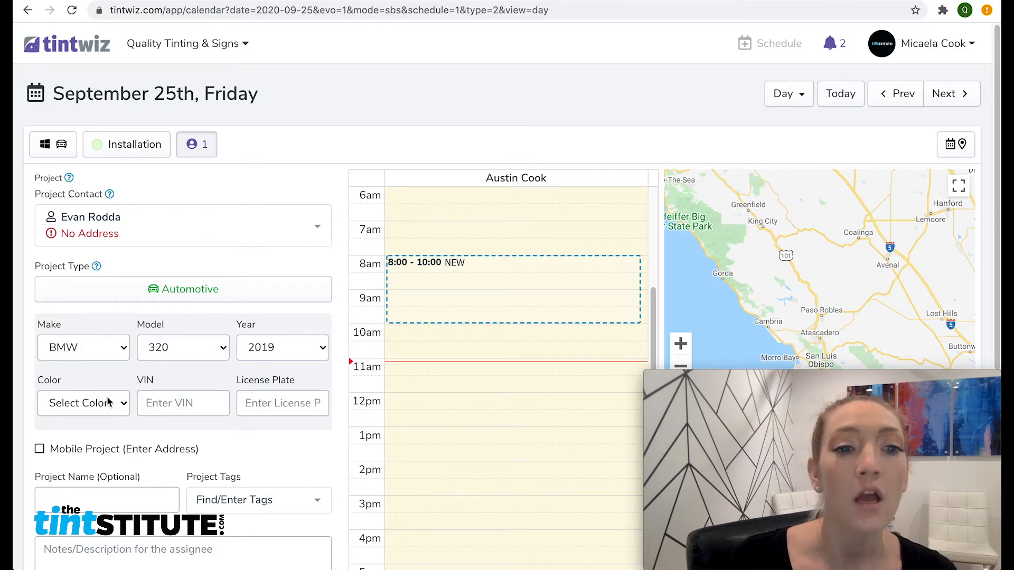
pyautogui.click(113, 408)
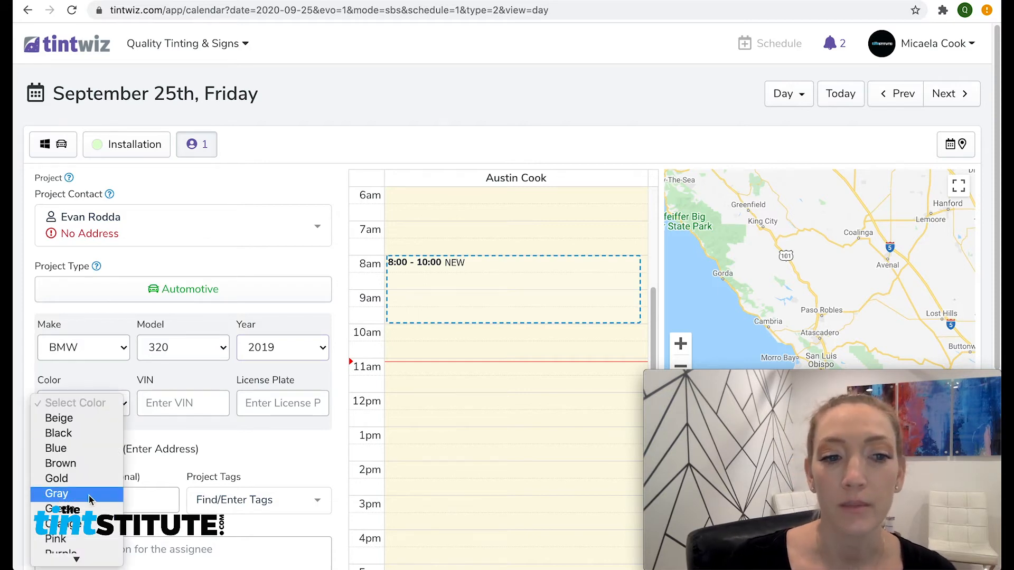
pyautogui.click(67, 451)
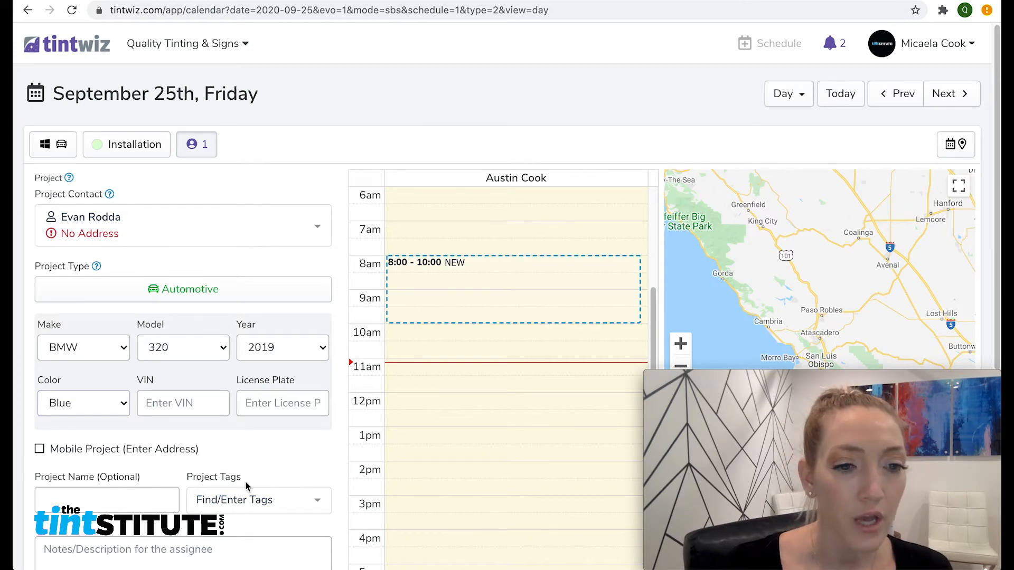
pyautogui.scroll(-2, 183, 474)
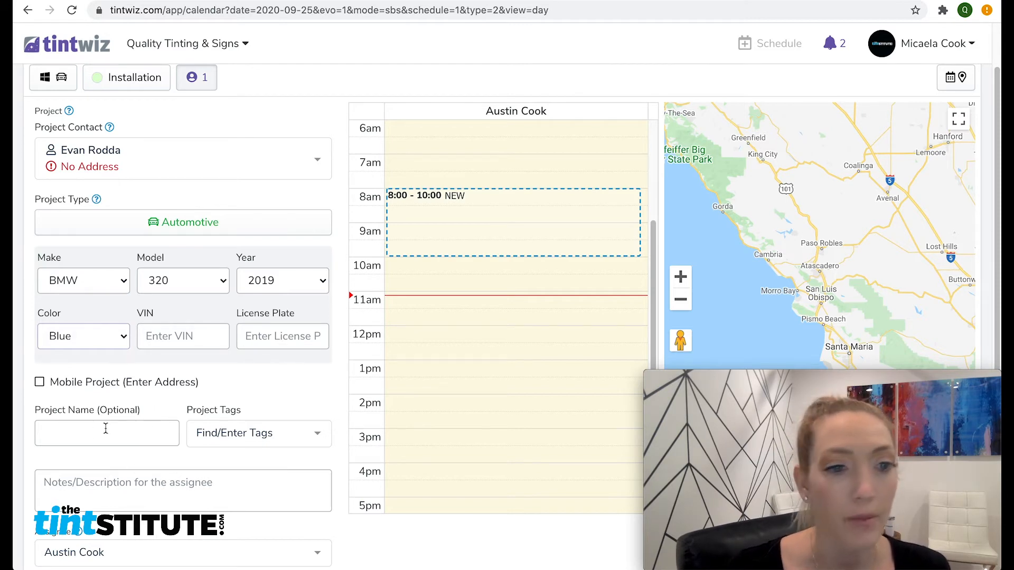
# Step: Leave project tags empty and keep the original team member as assignee
pyautogui.scroll(-1, 113, 456)
pyautogui.scroll(-1, 112, 454)
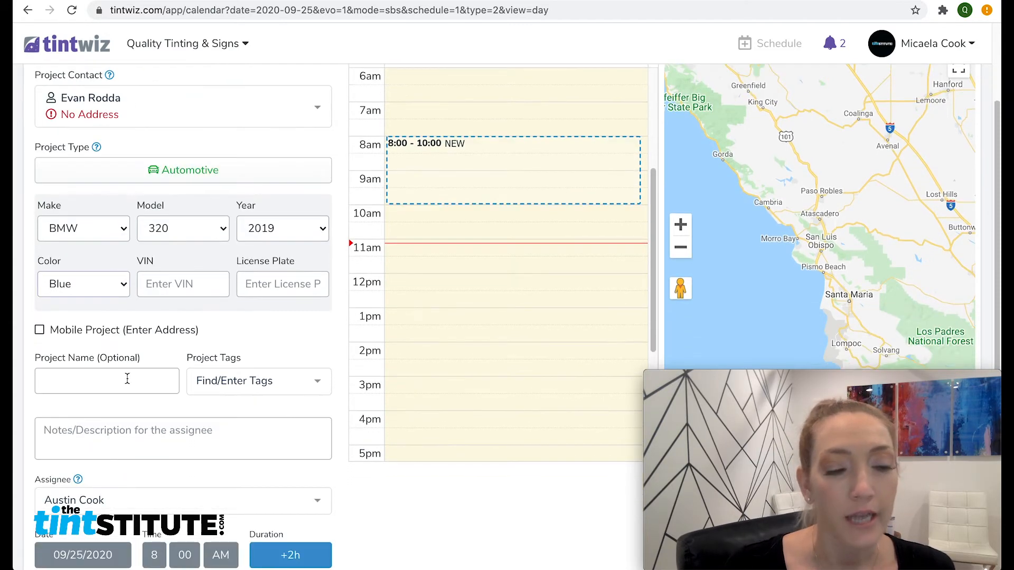
pyautogui.click(286, 384)
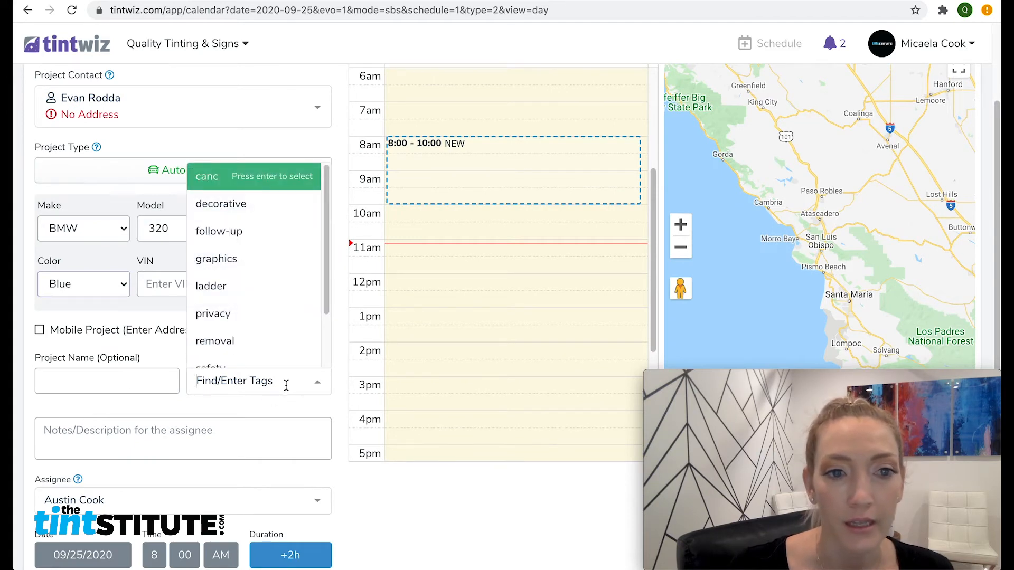
pyautogui.click(278, 403)
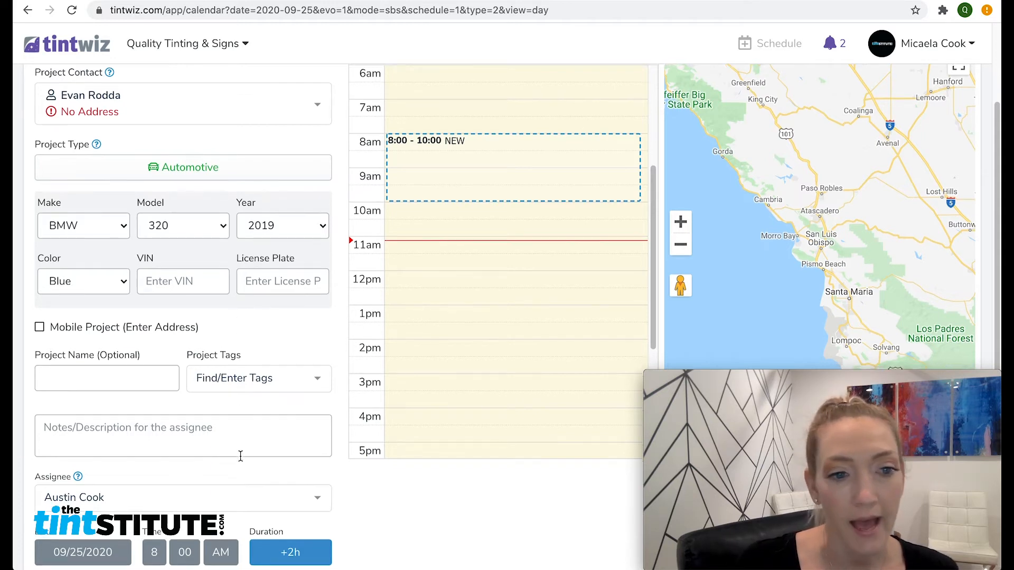
pyautogui.scroll(-2, 239, 451)
pyautogui.click(287, 432)
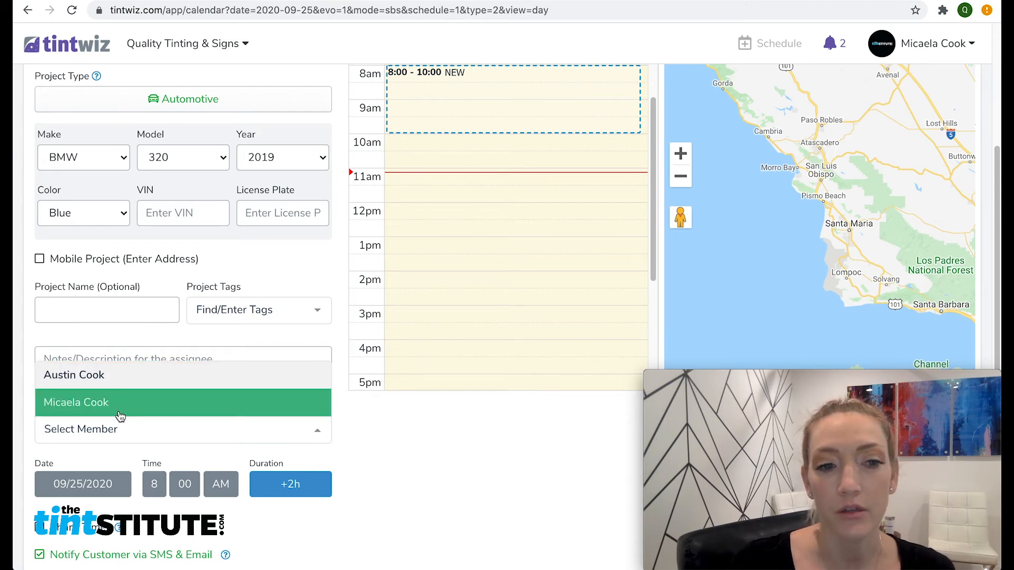
pyautogui.click(122, 378)
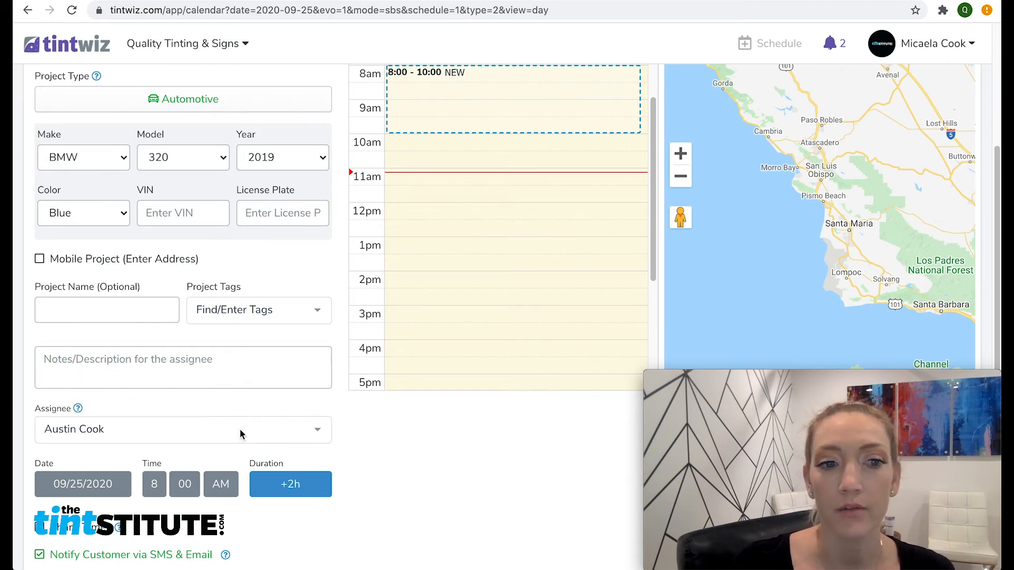
pyautogui.scroll(-3, 125, 469)
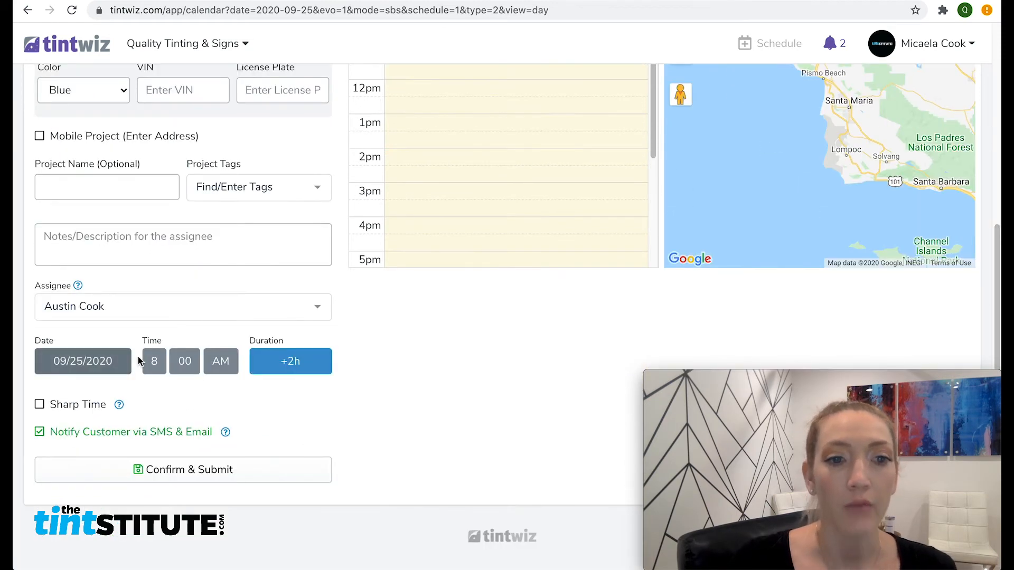
# Step: Set the start time to 2:00 PM and the duration to 2h 30m
pyautogui.click(152, 361)
pyautogui.click(162, 415)
pyautogui.click(220, 361)
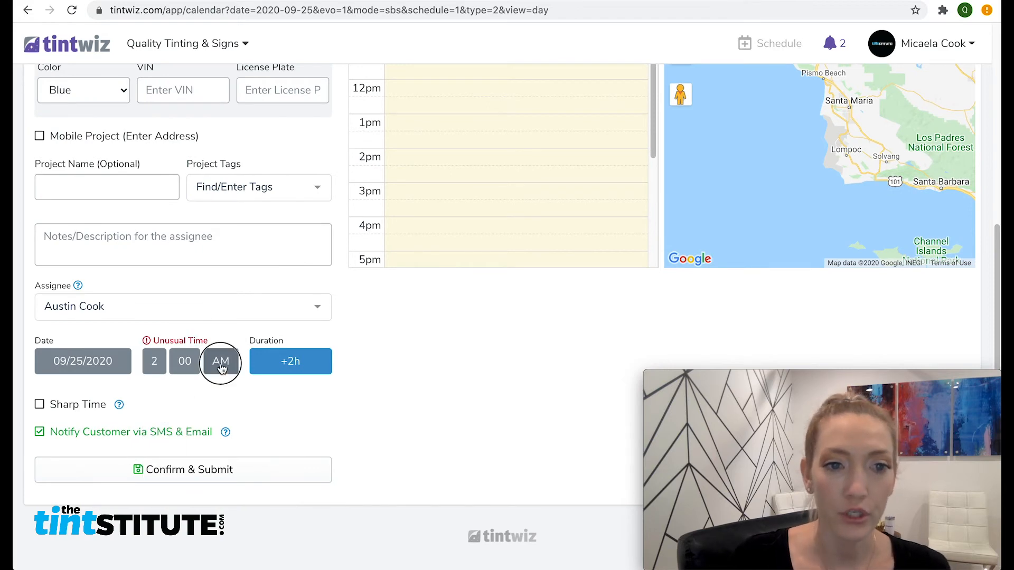
pyautogui.click(283, 353)
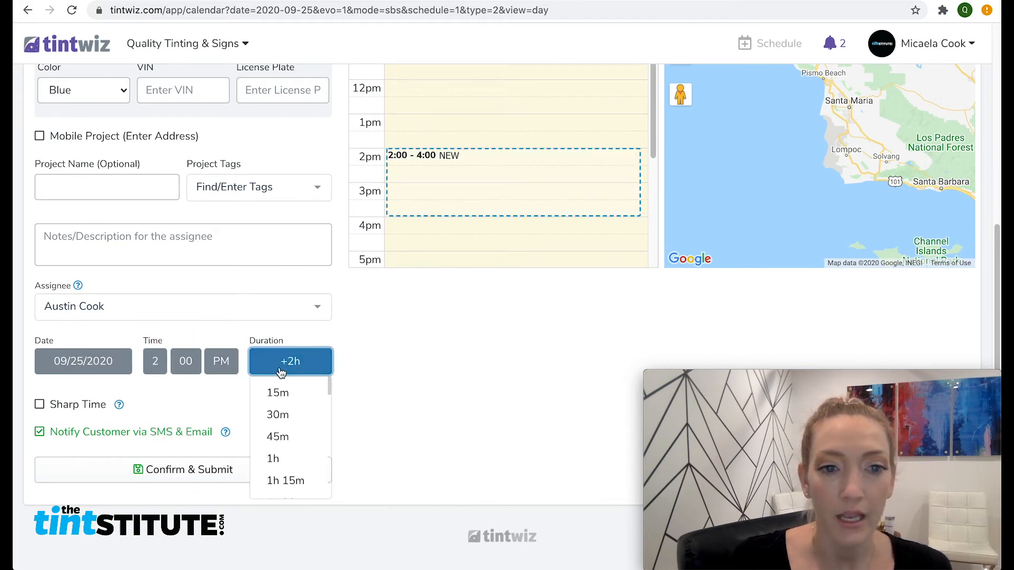
pyautogui.scroll(-3, 320, 407)
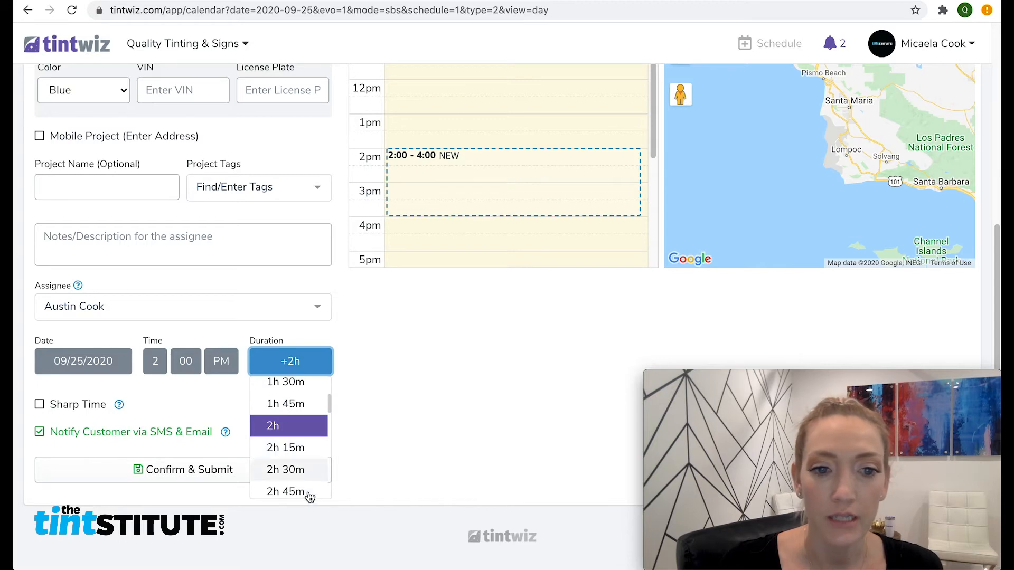
pyautogui.click(309, 470)
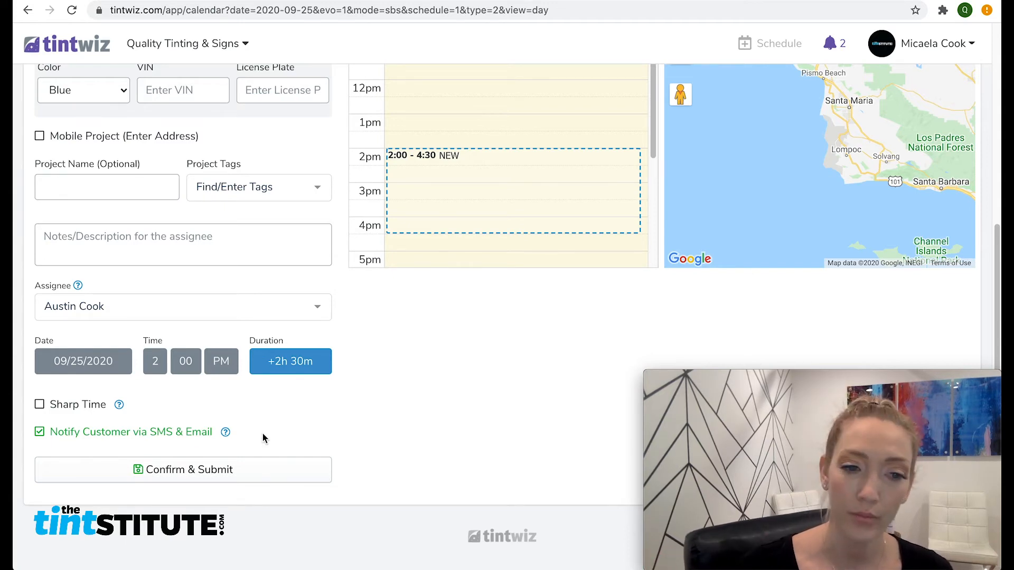
# Step: Confirm and submit the BMW installation, then return to the dashboard
pyautogui.click(198, 477)
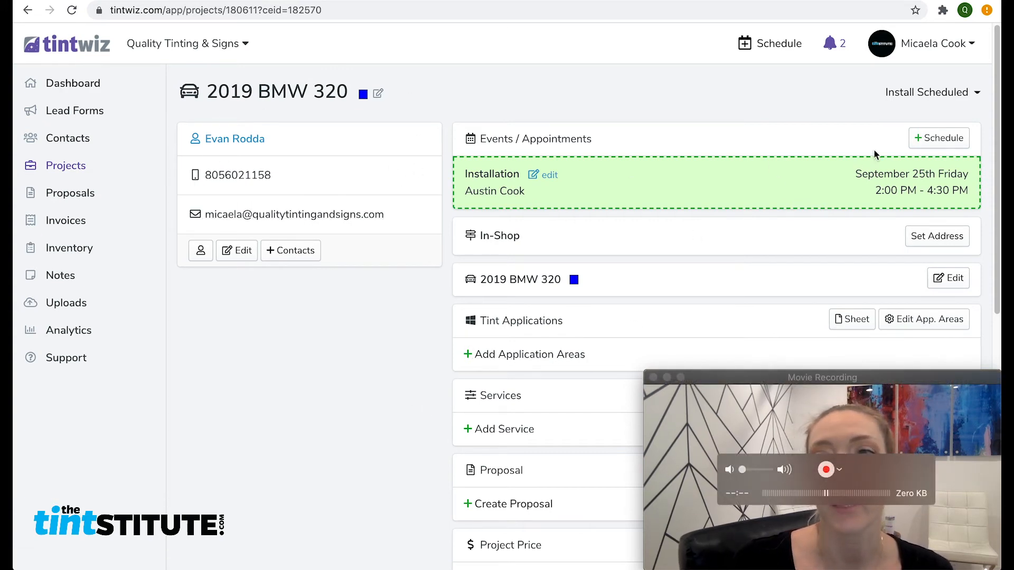
pyautogui.click(64, 84)
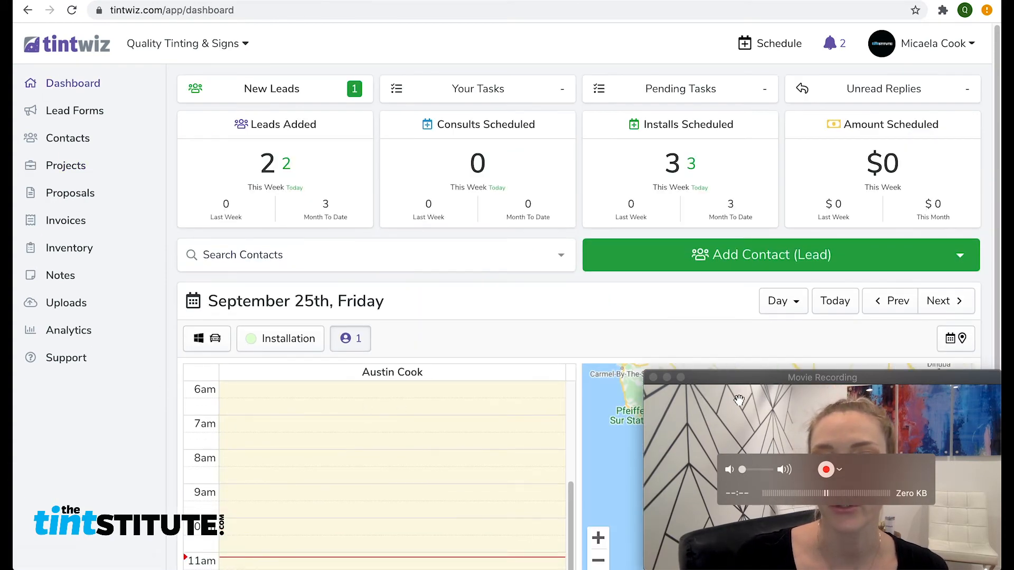
# Step: Browse the dashboard and scroll down to the day calendar
pyautogui.click(698, 460)
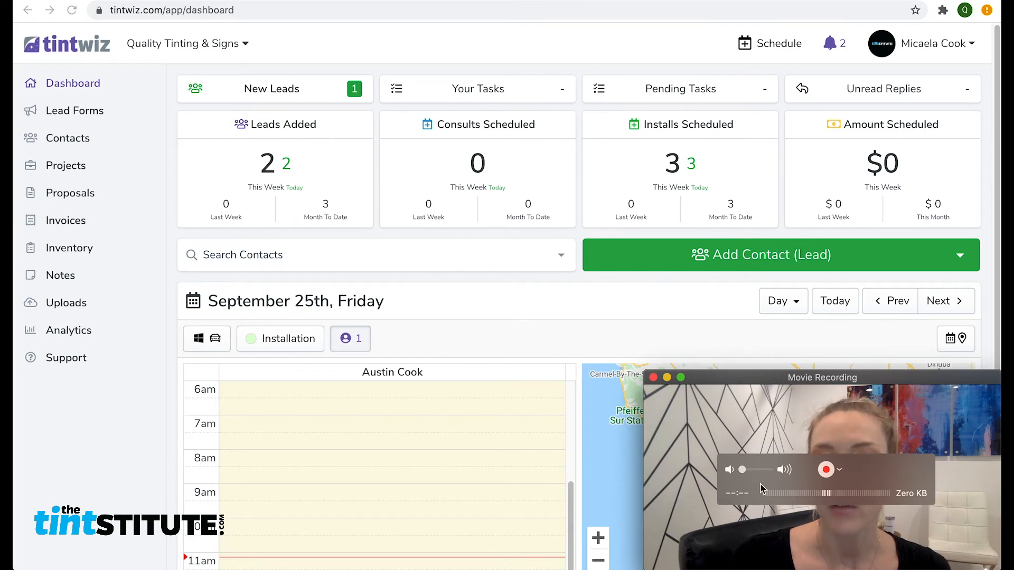
pyautogui.click(118, 419)
pyautogui.scroll(-2, 118, 419)
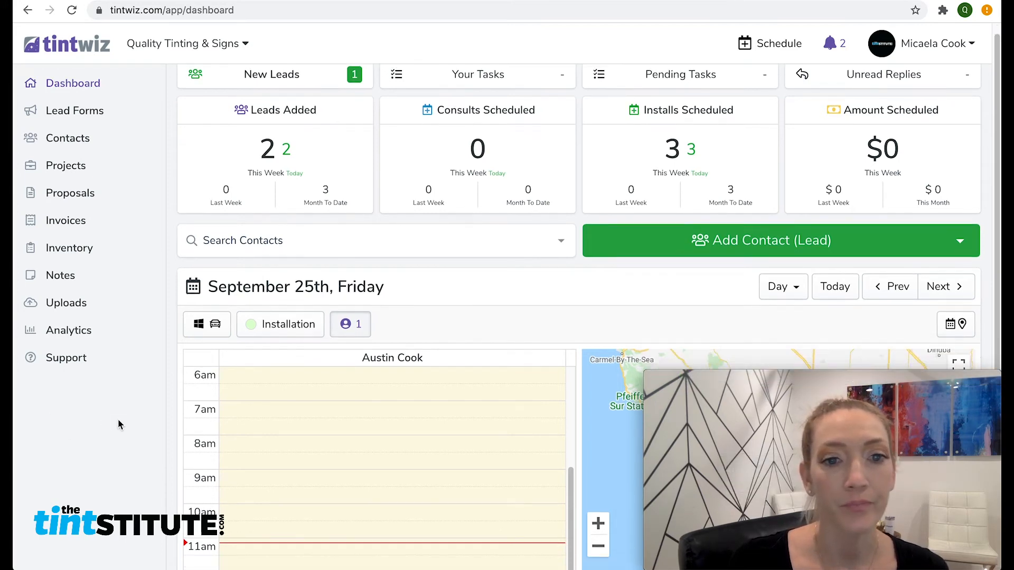
pyautogui.scroll(-2, 118, 419)
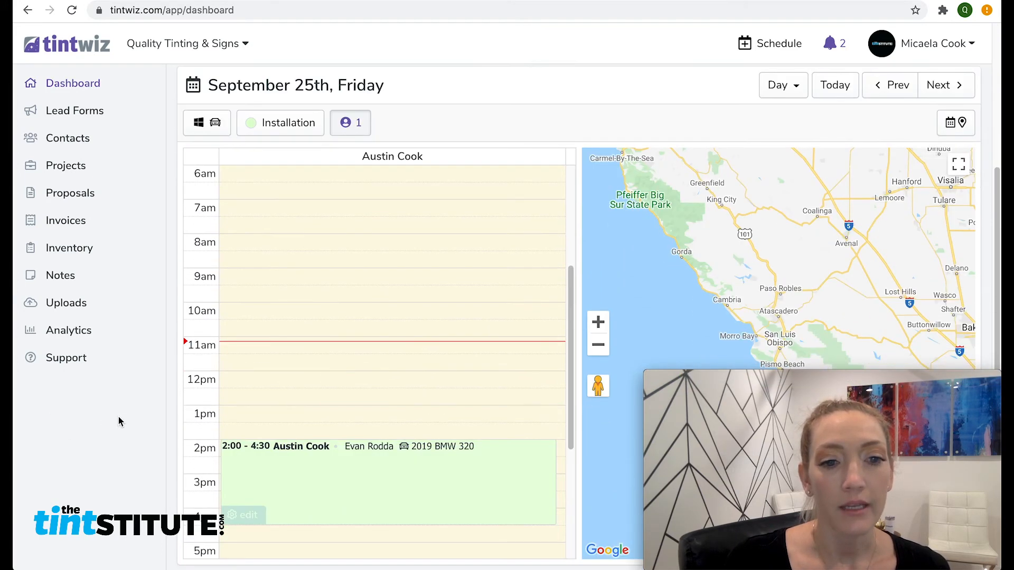
pyautogui.scroll(-1, 118, 417)
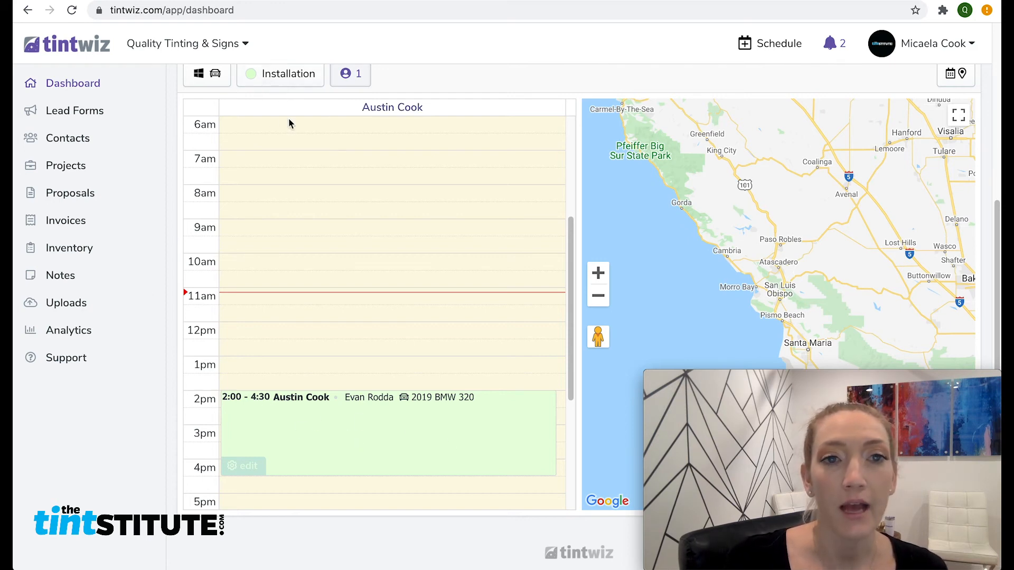
pyautogui.click(425, 78)
pyautogui.scroll(-1, 426, 85)
pyautogui.scroll(3, 431, 95)
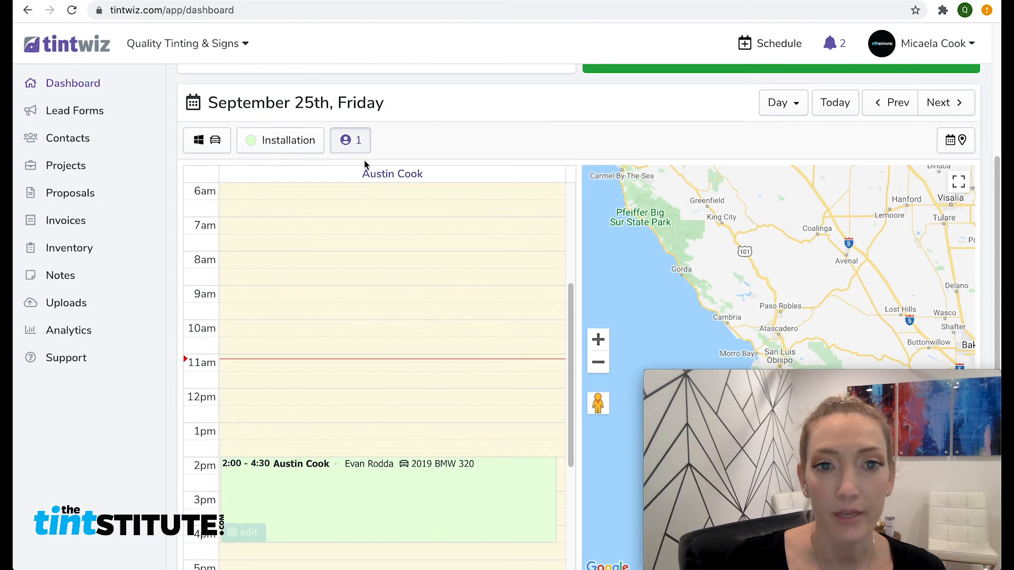
# Step: Filter the calendar to My Events and view the 12:30 appointment details
pyautogui.click(364, 151)
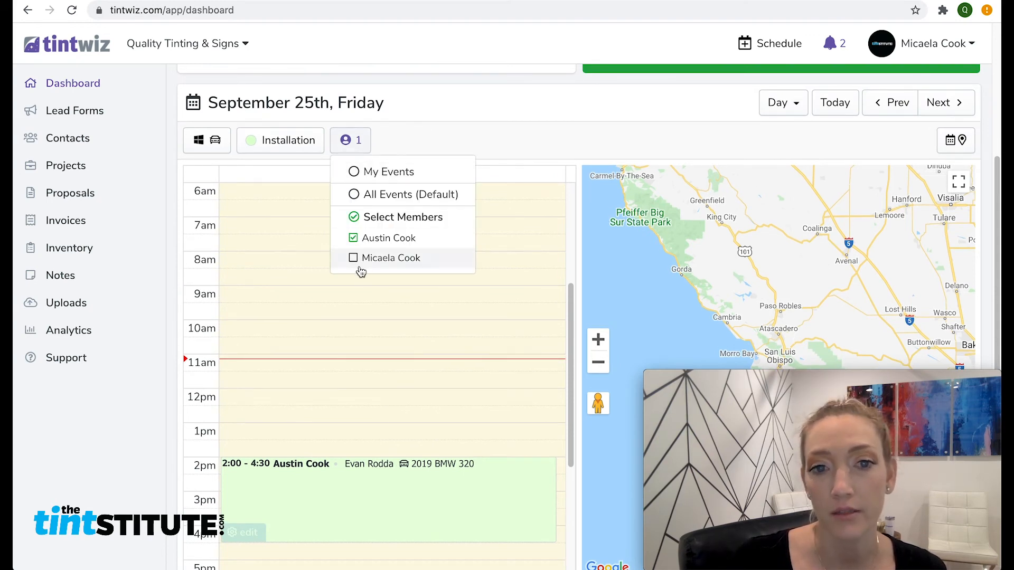
pyautogui.click(363, 174)
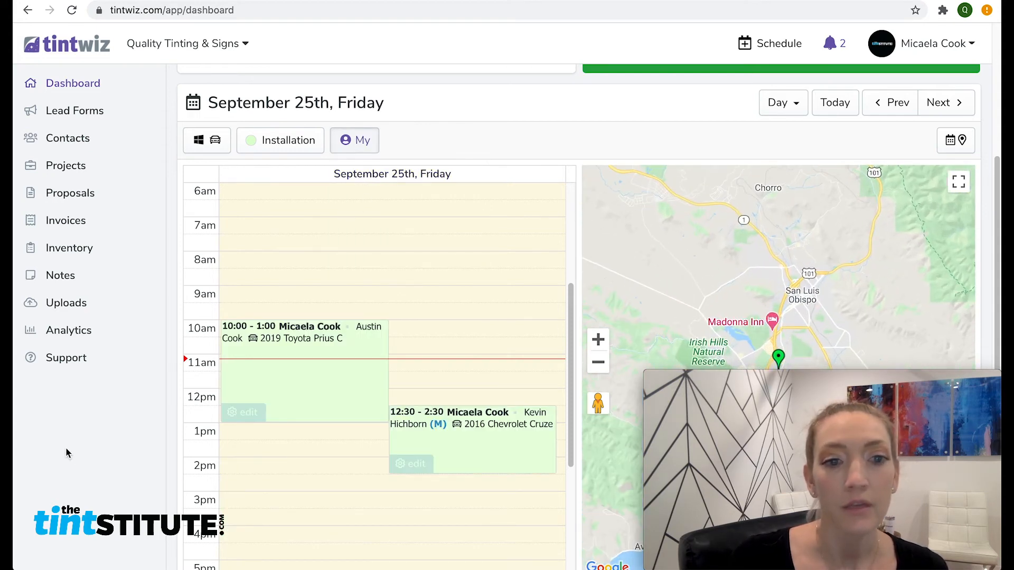
pyautogui.scroll(-2, 70, 457)
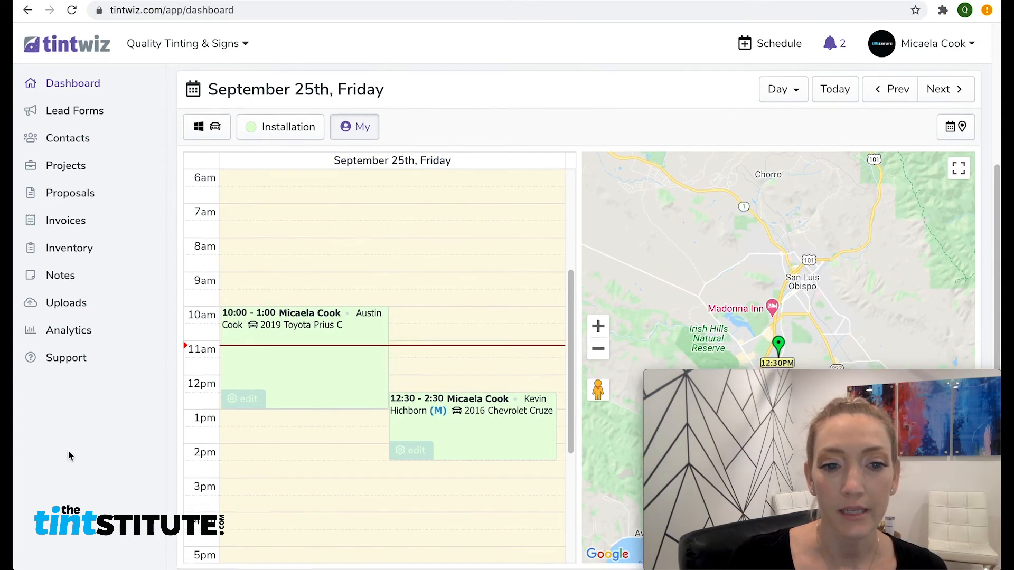
pyautogui.click(462, 375)
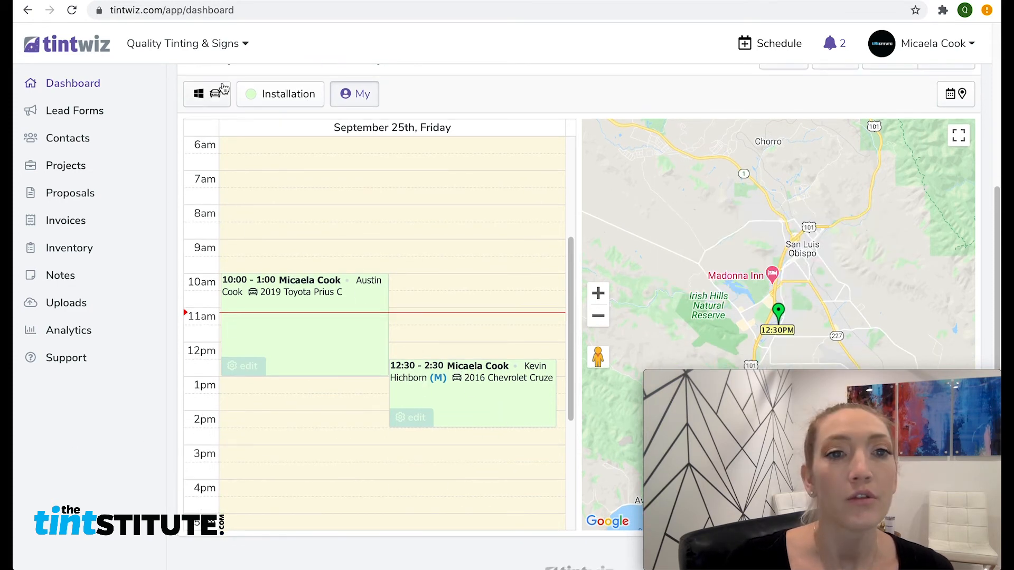
# Step: Show All Events types and open the info for the 12:30PM map pin
pyautogui.click(277, 100)
pyautogui.click(285, 127)
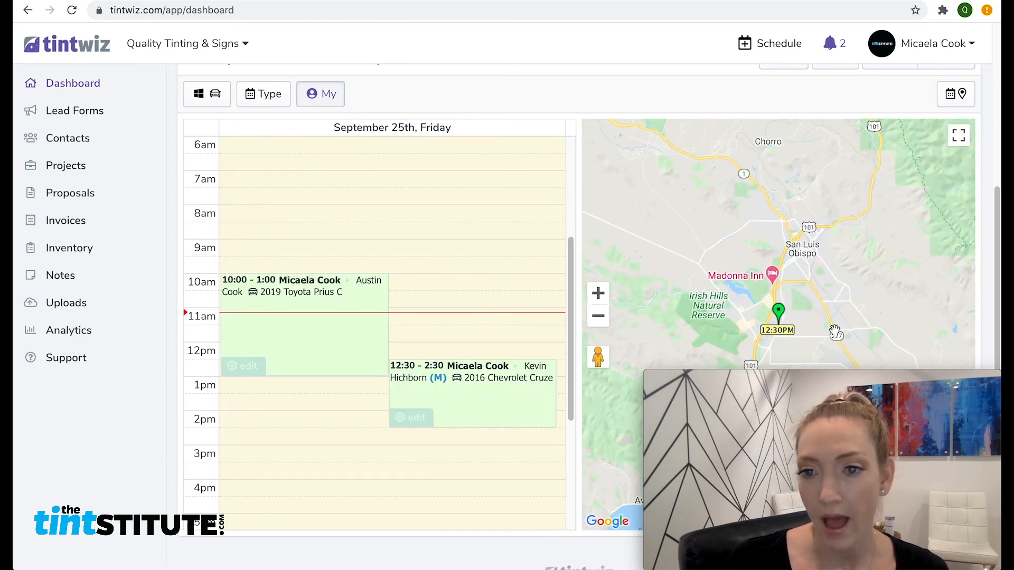
pyautogui.click(786, 339)
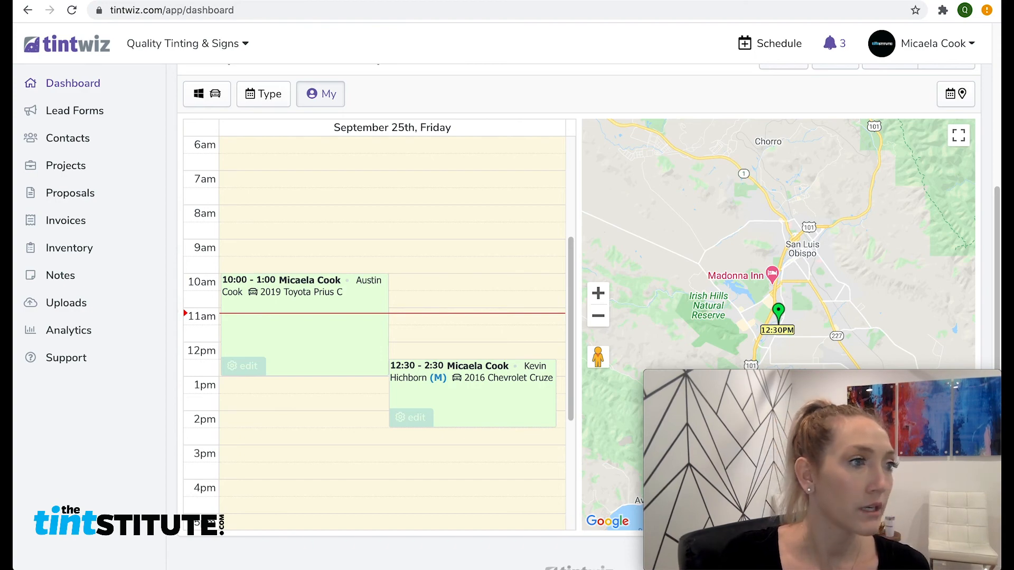
pyautogui.moveTo(13, 127); pyautogui.dragTo(227, 13)
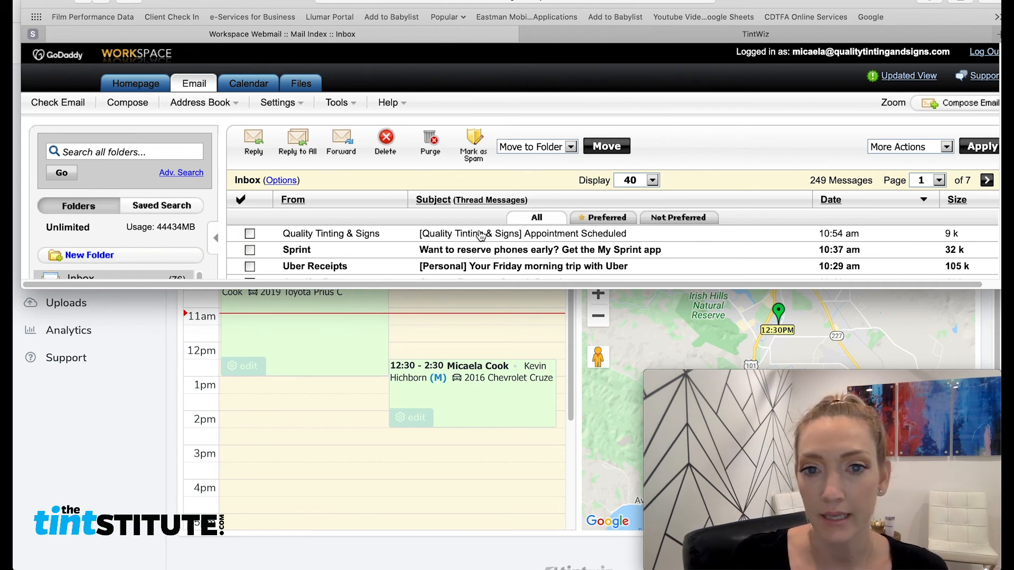
pyautogui.click(552, 239)
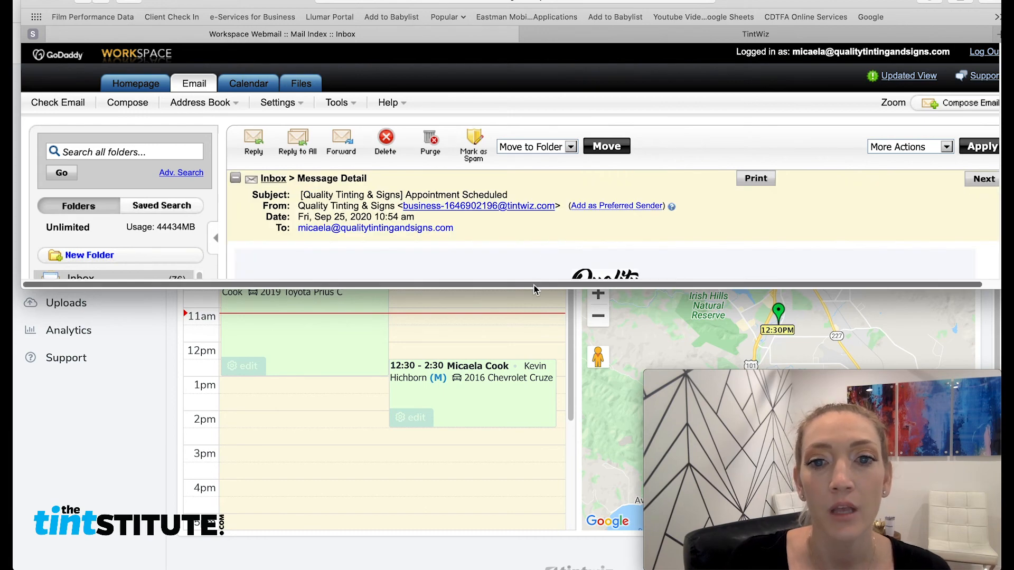
pyautogui.moveTo(534, 288); pyautogui.dragTo(537, 533)
pyautogui.moveTo(270, 5); pyautogui.dragTo(180, 0)
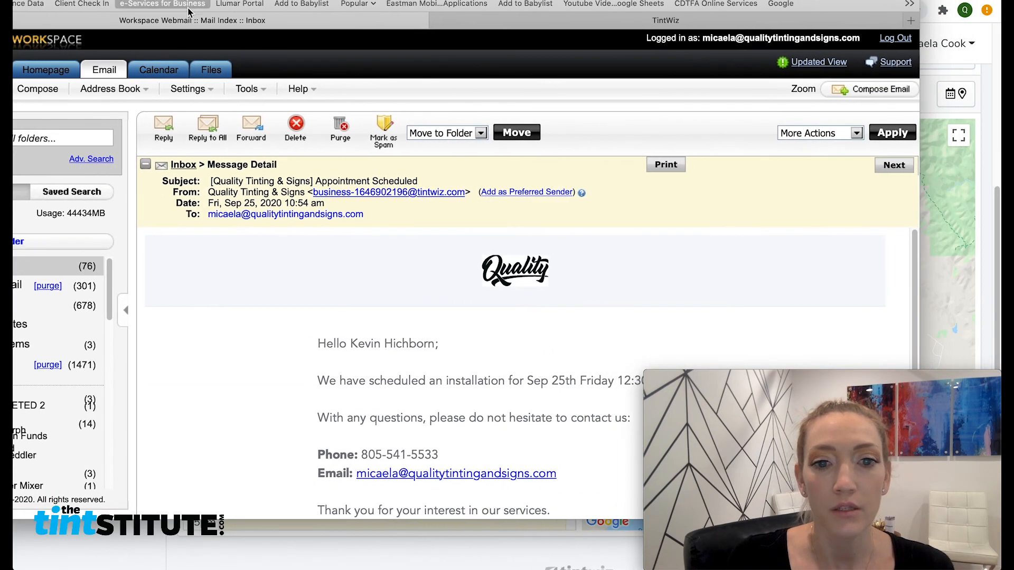
pyautogui.scroll(-3, 363, 337)
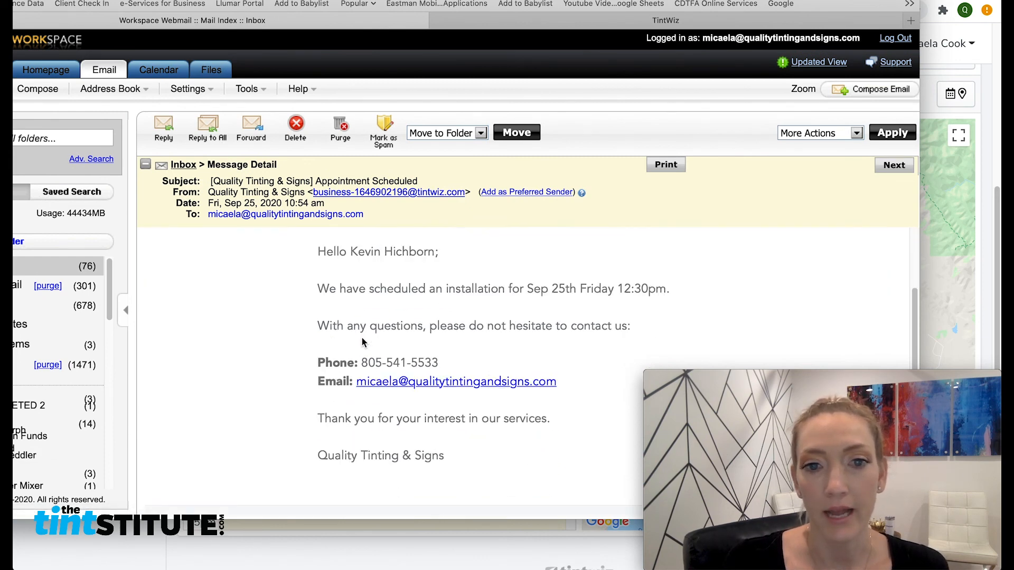